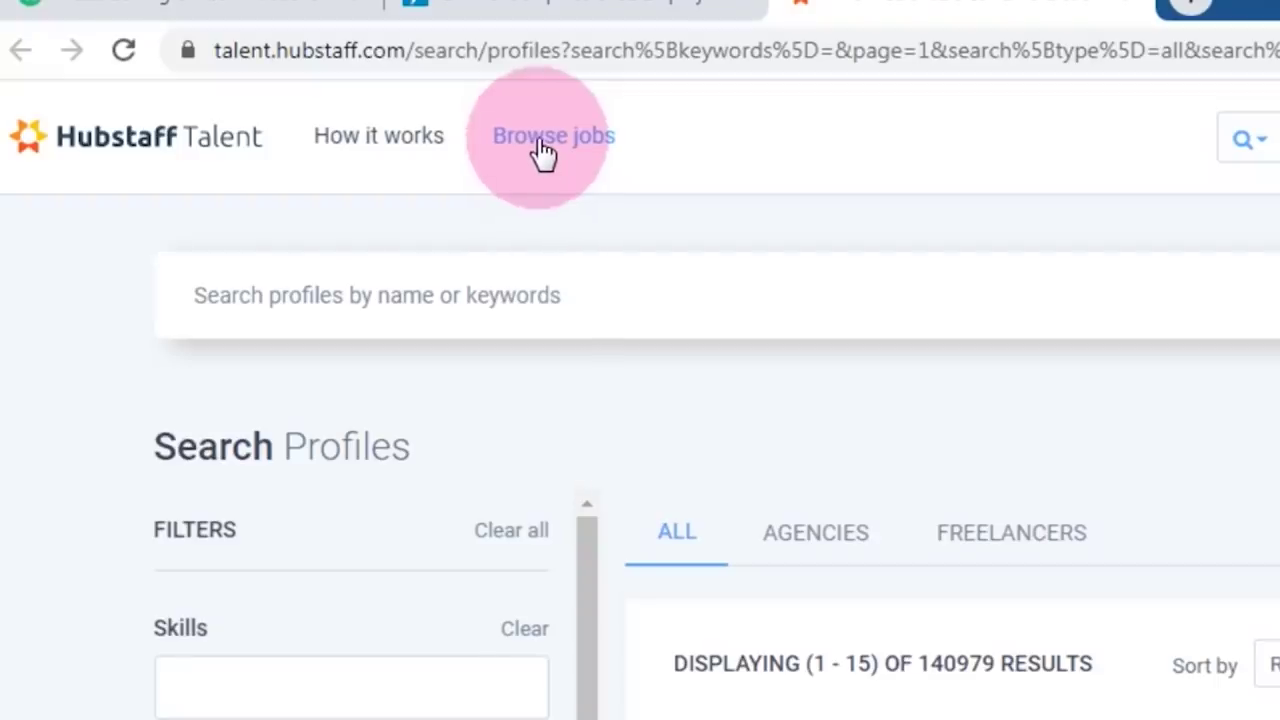
- Browse the job listings and search them for "video editing"
{"action": "left_click", "coordinate": [541, 155]}
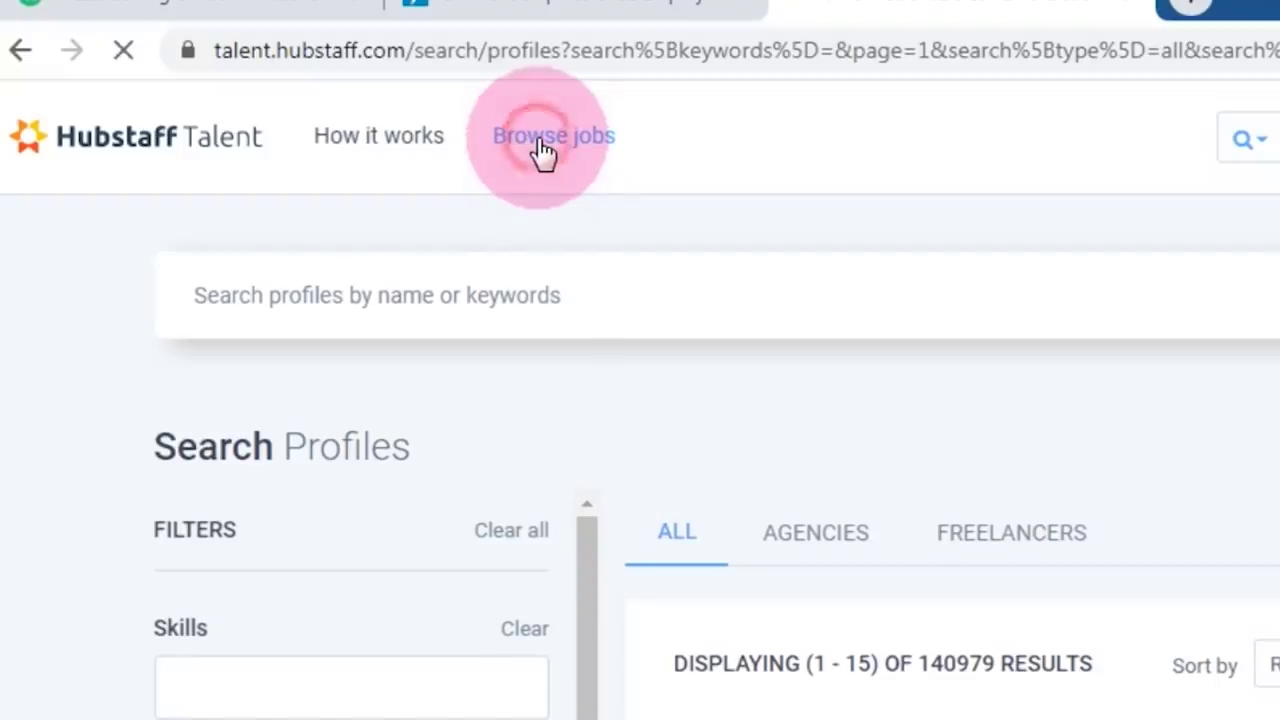
{"action": "left_click", "coordinate": [143, 191]}
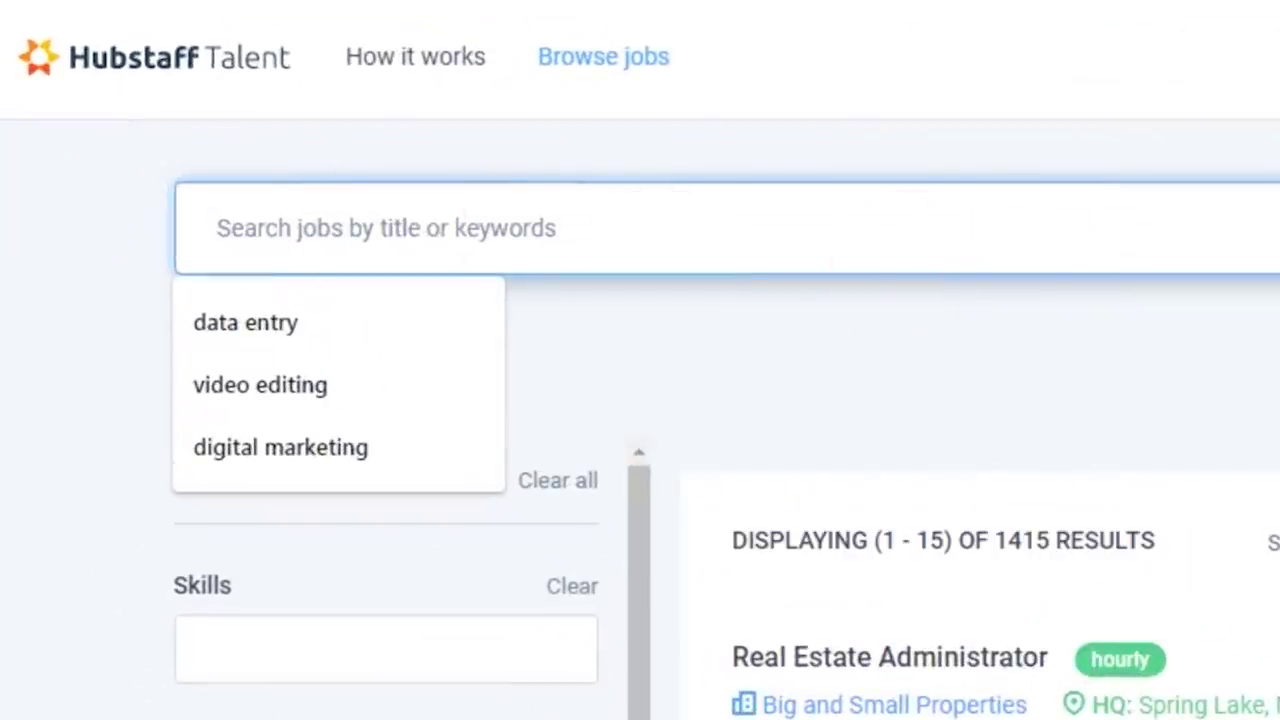
{"action": "left_click", "coordinate": [262, 383]}
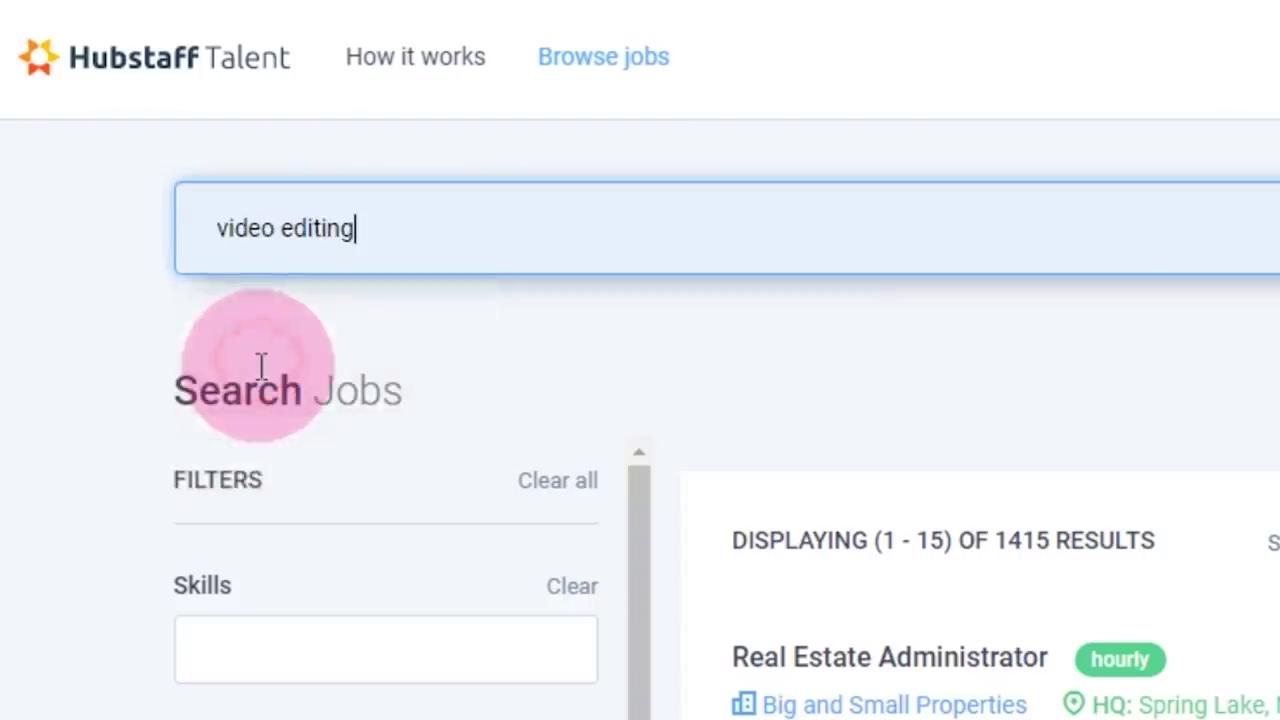
{"action": "left_click", "coordinate": [1092, 230]}
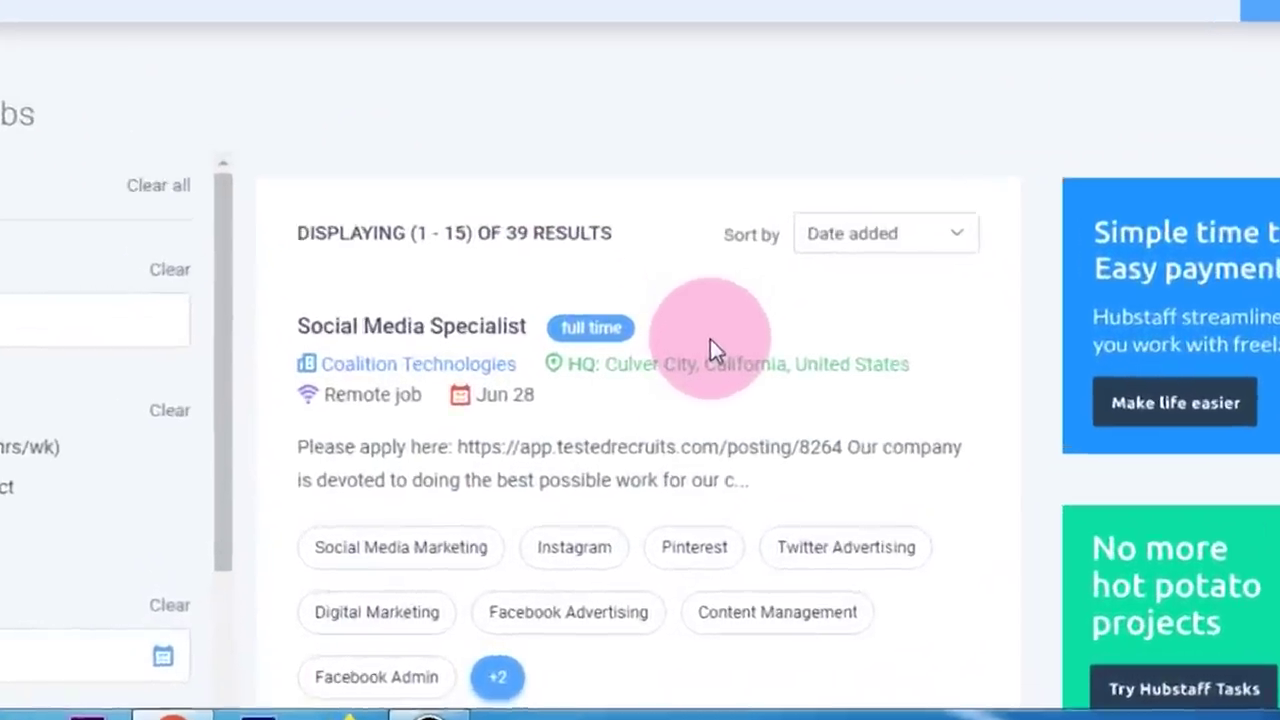
- Look through the video editing job results, comparing job titles, companies, hourly rates and required skills
{"action": "scroll", "coordinate": [718, 306], "scroll_direction": "down", "scroll_amount": 3}
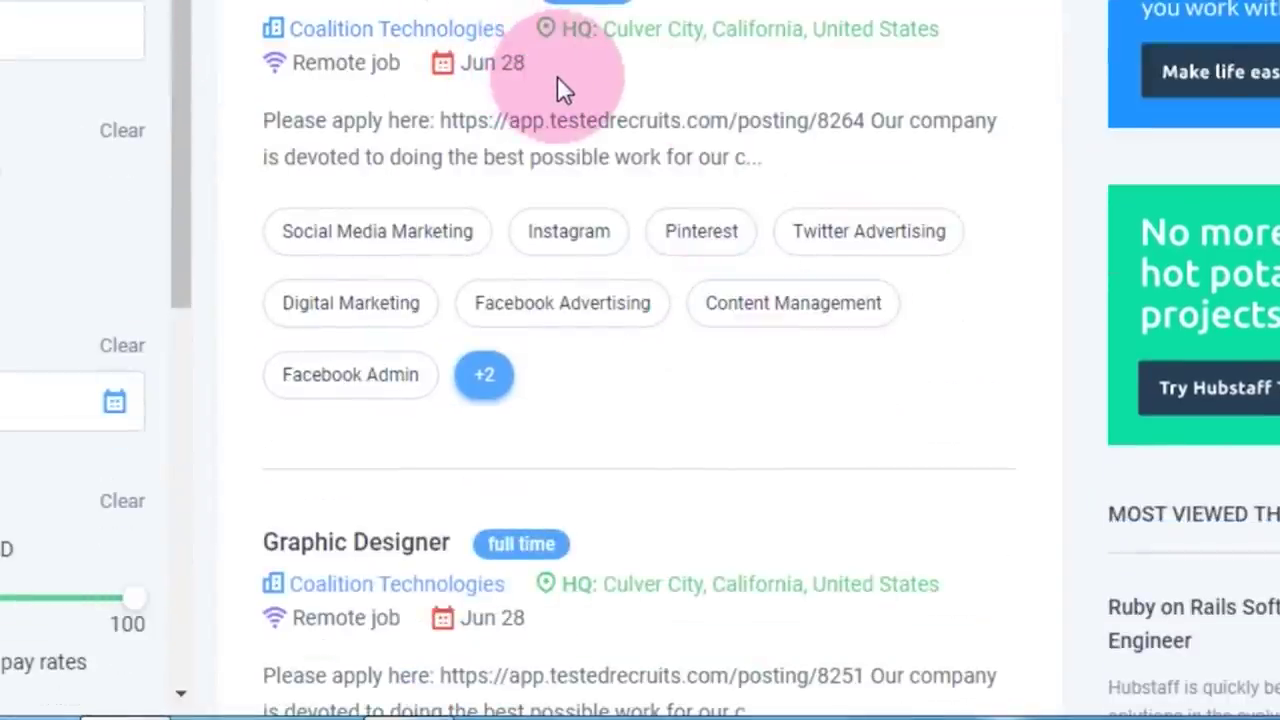
{"action": "scroll", "coordinate": [562, 95], "scroll_direction": "down", "scroll_amount": 3}
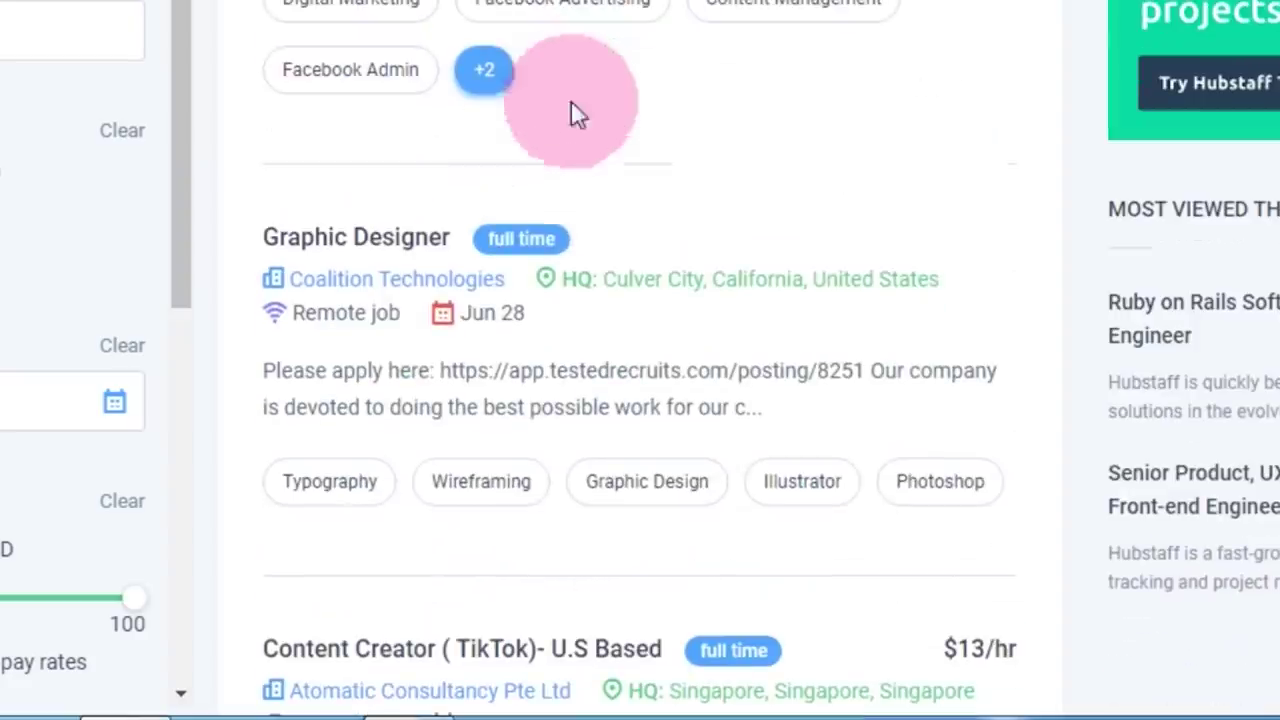
{"action": "scroll", "coordinate": [600, 212], "scroll_direction": "down", "scroll_amount": 3}
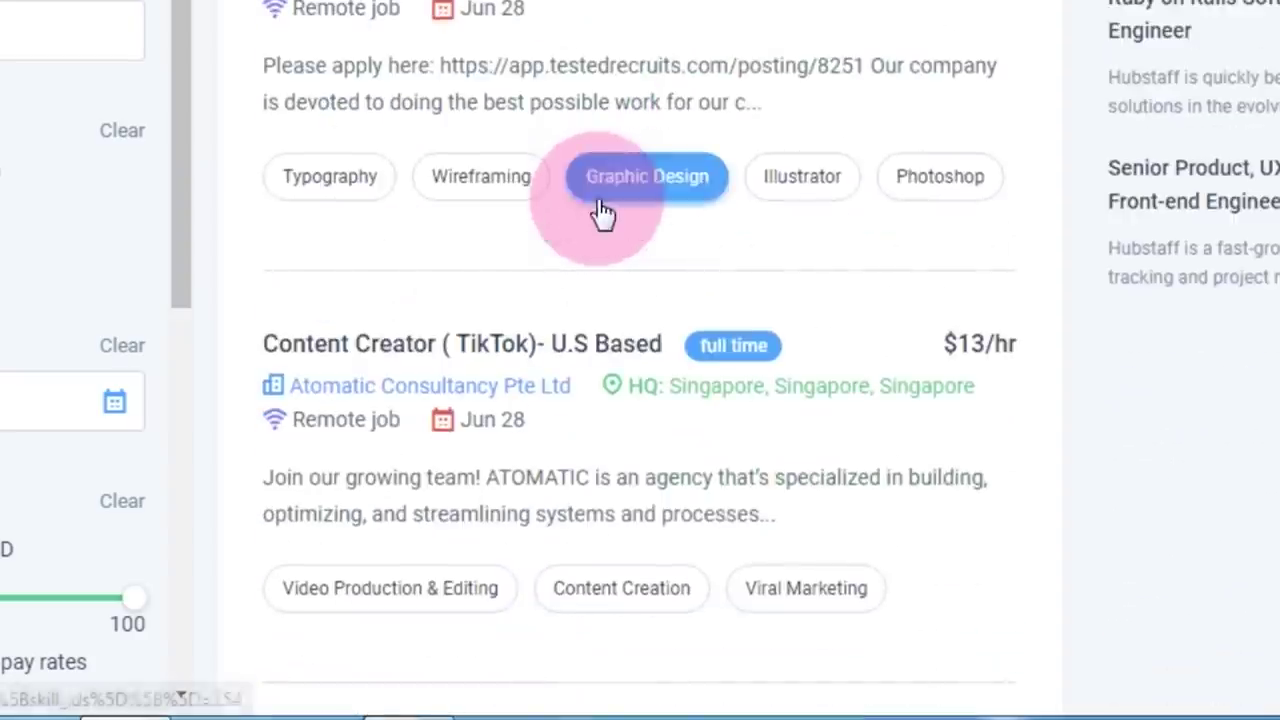
{"action": "scroll", "coordinate": [990, 455], "scroll_direction": "down", "scroll_amount": 1}
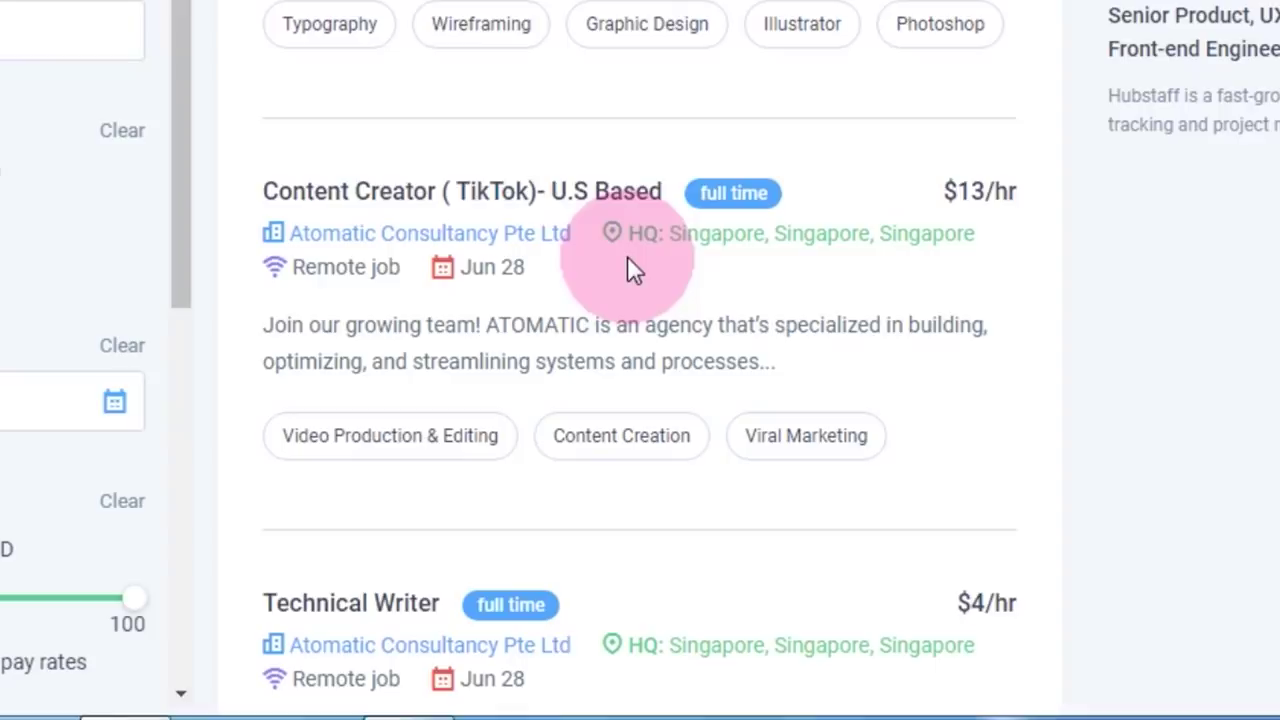
{"action": "scroll", "coordinate": [627, 268], "scroll_direction": "down", "scroll_amount": 5}
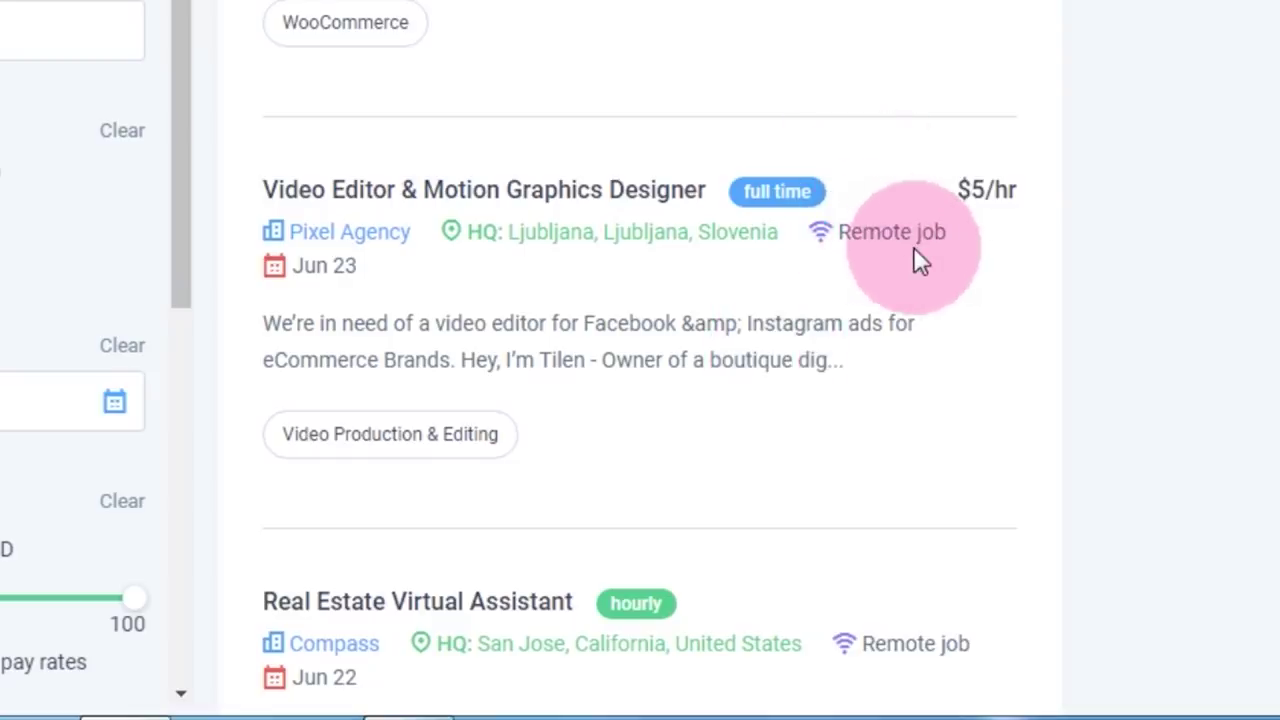
{"action": "scroll", "coordinate": [914, 249], "scroll_direction": "down", "scroll_amount": 3}
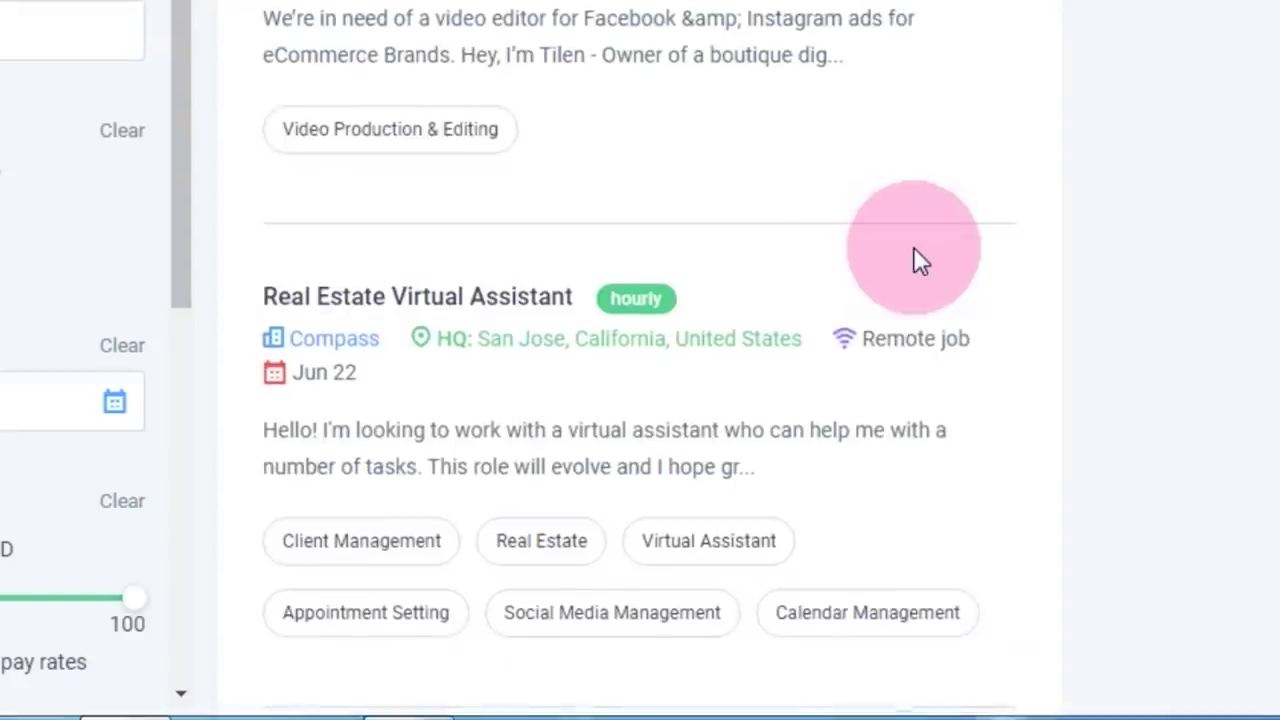
{"action": "scroll", "coordinate": [914, 249], "scroll_direction": "down", "scroll_amount": 3}
{"action": "scroll", "coordinate": [913, 246], "scroll_direction": "down", "scroll_amount": 8}
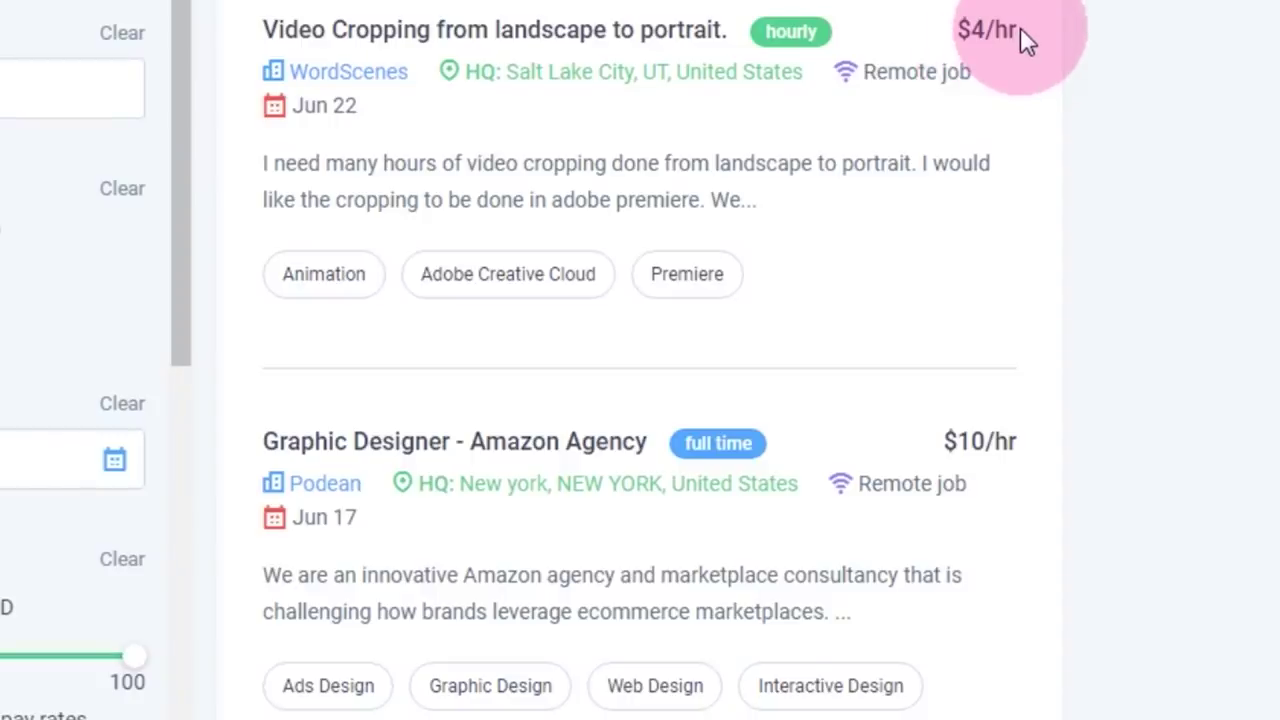
{"action": "scroll", "coordinate": [677, 283], "scroll_direction": "up", "scroll_amount": 10}
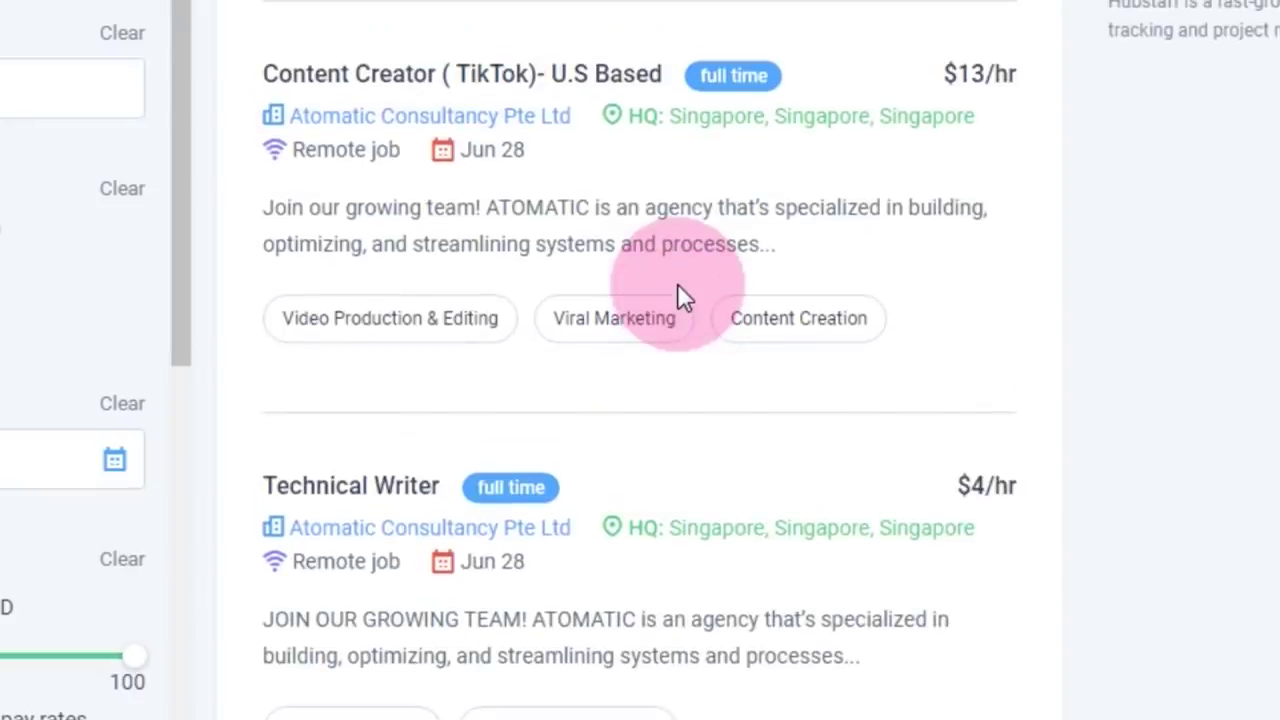
{"action": "scroll", "coordinate": [677, 283], "scroll_direction": "up", "scroll_amount": 2}
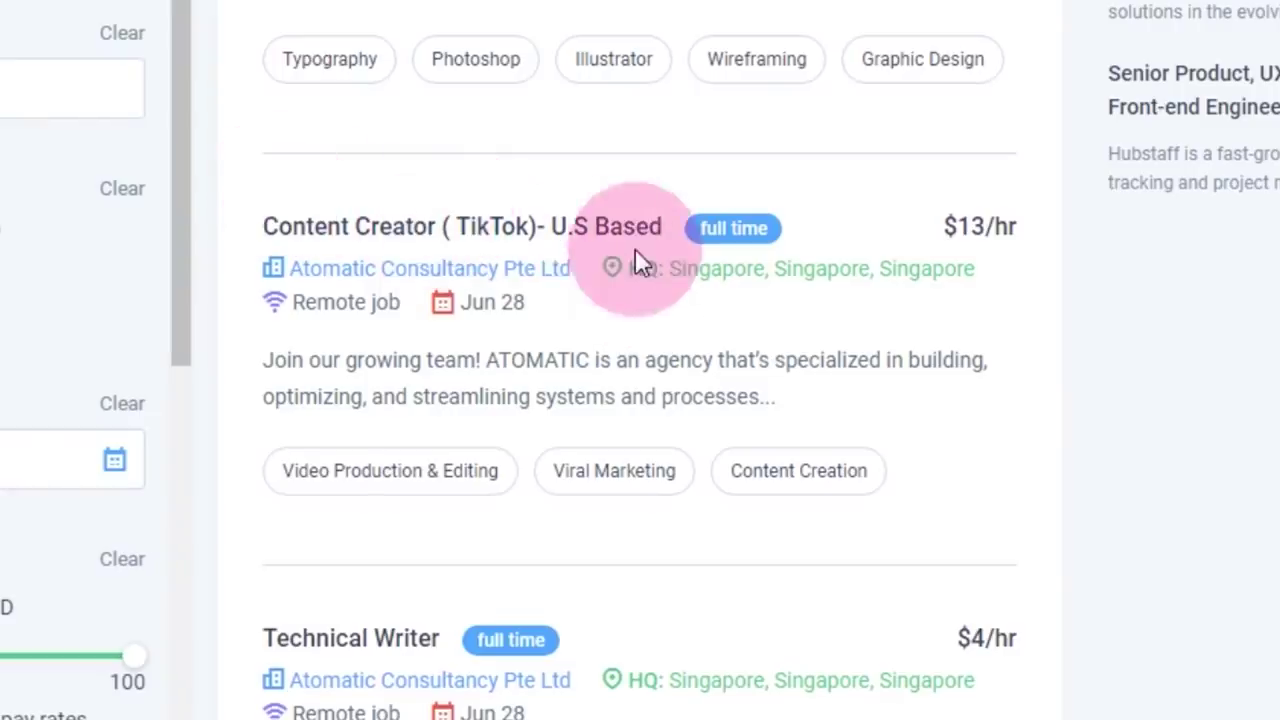
- Open the "Content Creator ( TikTok)- U.S Based" job, review its description and start an application for it
{"action": "left_click", "coordinate": [497, 232]}
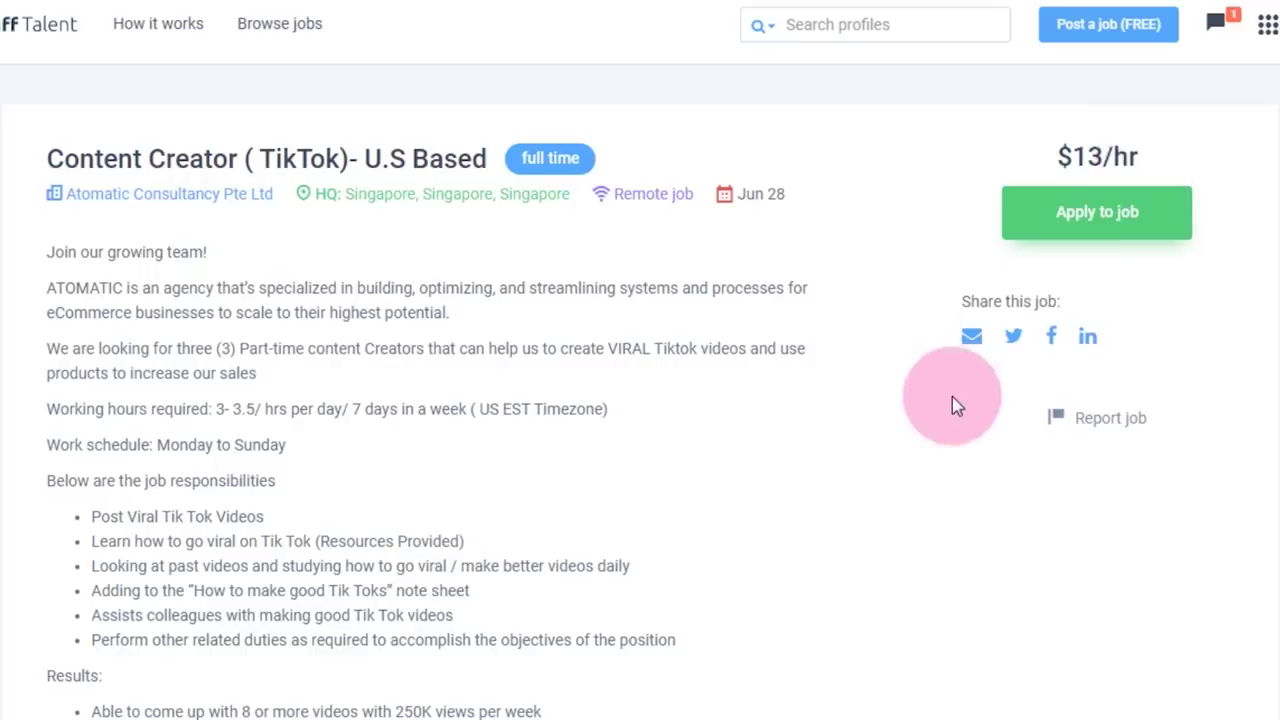
{"action": "scroll", "coordinate": [952, 400], "scroll_direction": "down", "scroll_amount": 4}
{"action": "scroll", "coordinate": [952, 400], "scroll_direction": "up", "scroll_amount": 5}
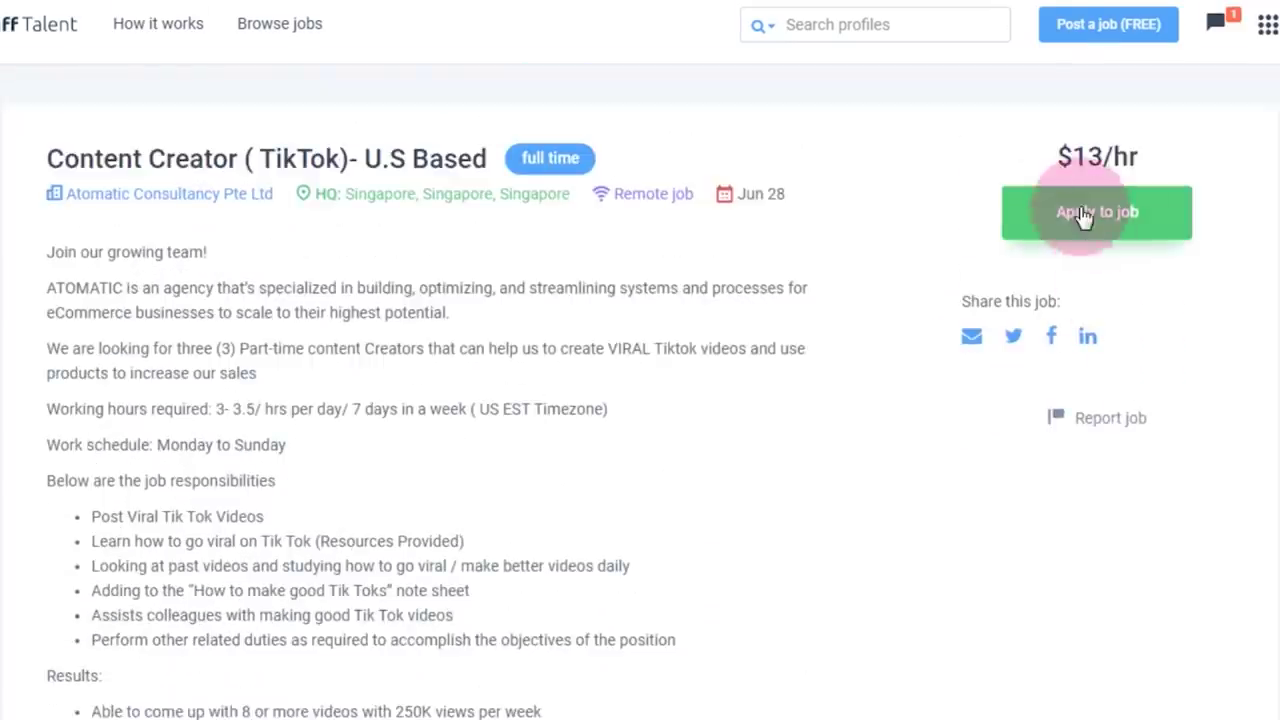
{"action": "scroll", "coordinate": [223, 463], "scroll_direction": "down", "scroll_amount": 5}
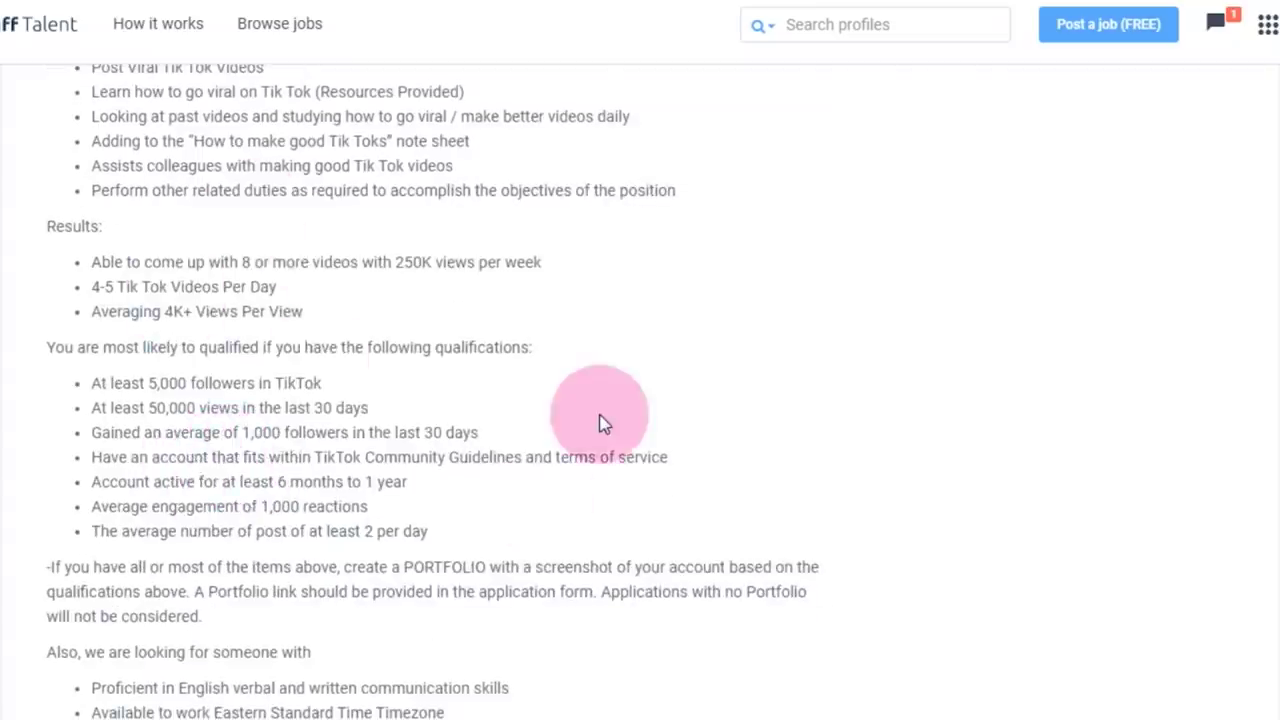
{"action": "scroll", "coordinate": [600, 423], "scroll_direction": "down", "scroll_amount": 5}
{"action": "scroll", "coordinate": [600, 423], "scroll_direction": "down", "scroll_amount": 5}
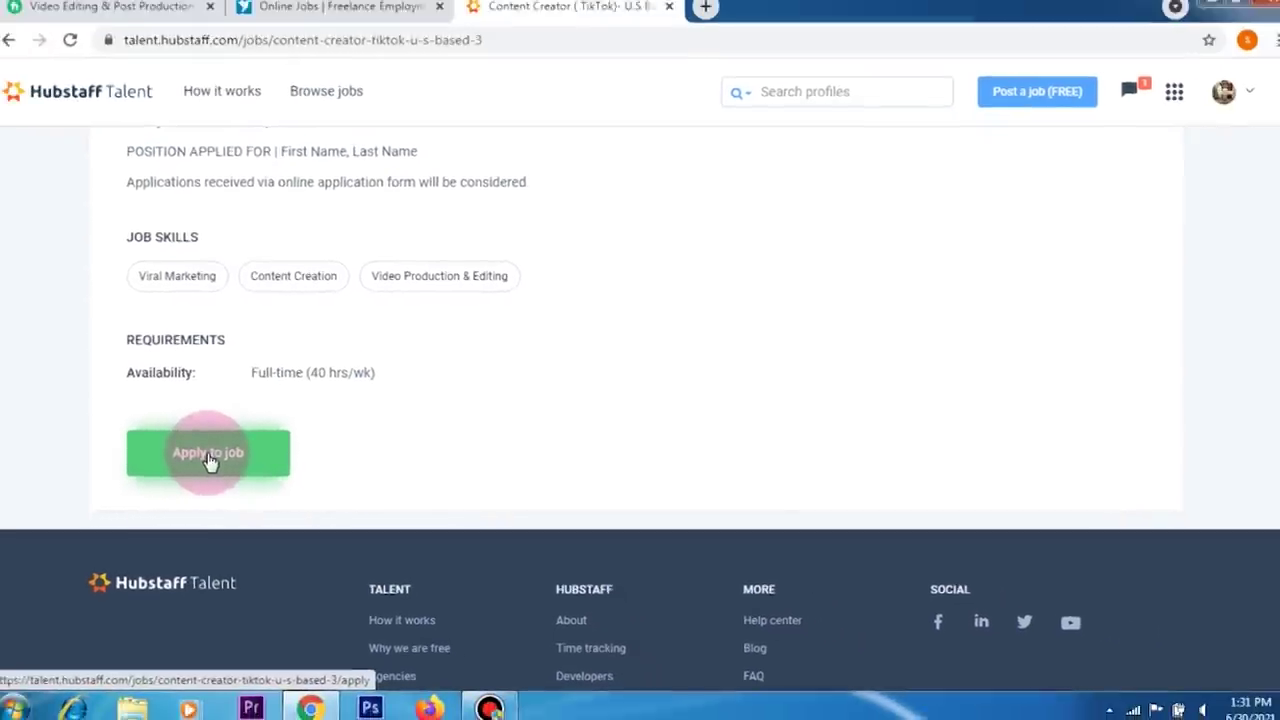
{"action": "left_click", "coordinate": [208, 455]}
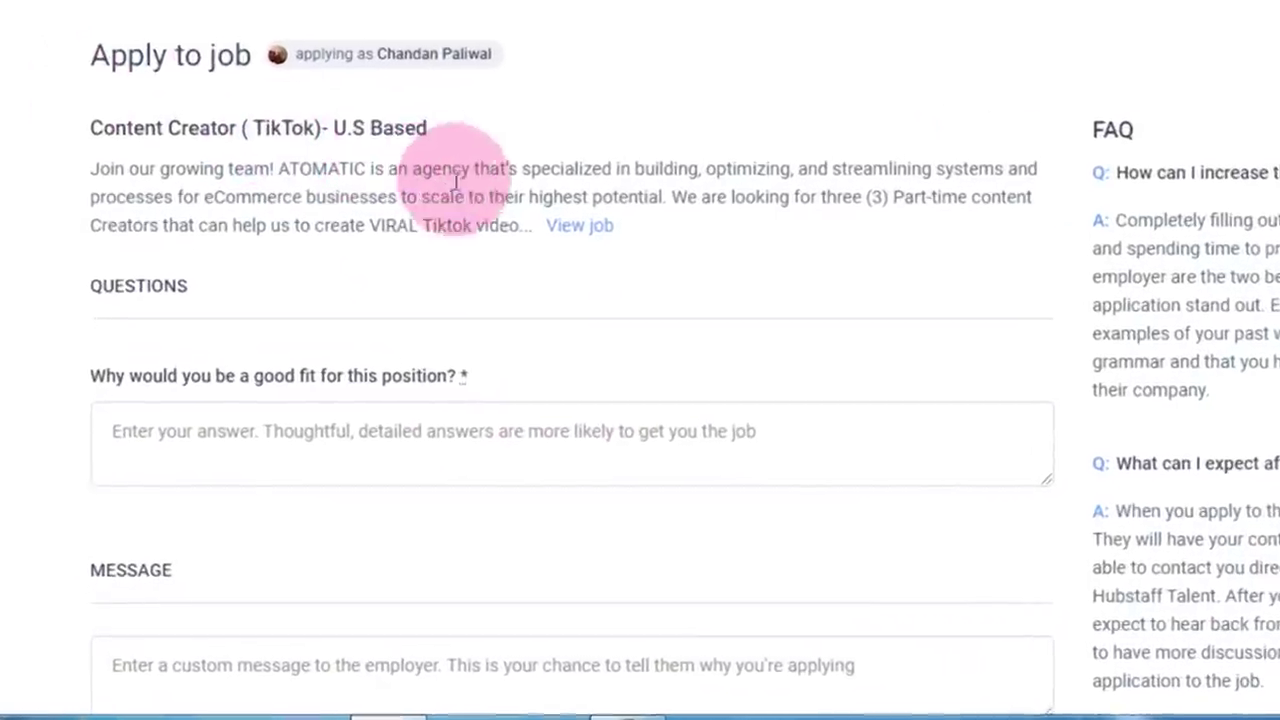
{"action": "scroll", "coordinate": [419, 232], "scroll_direction": "down", "scroll_amount": 1}
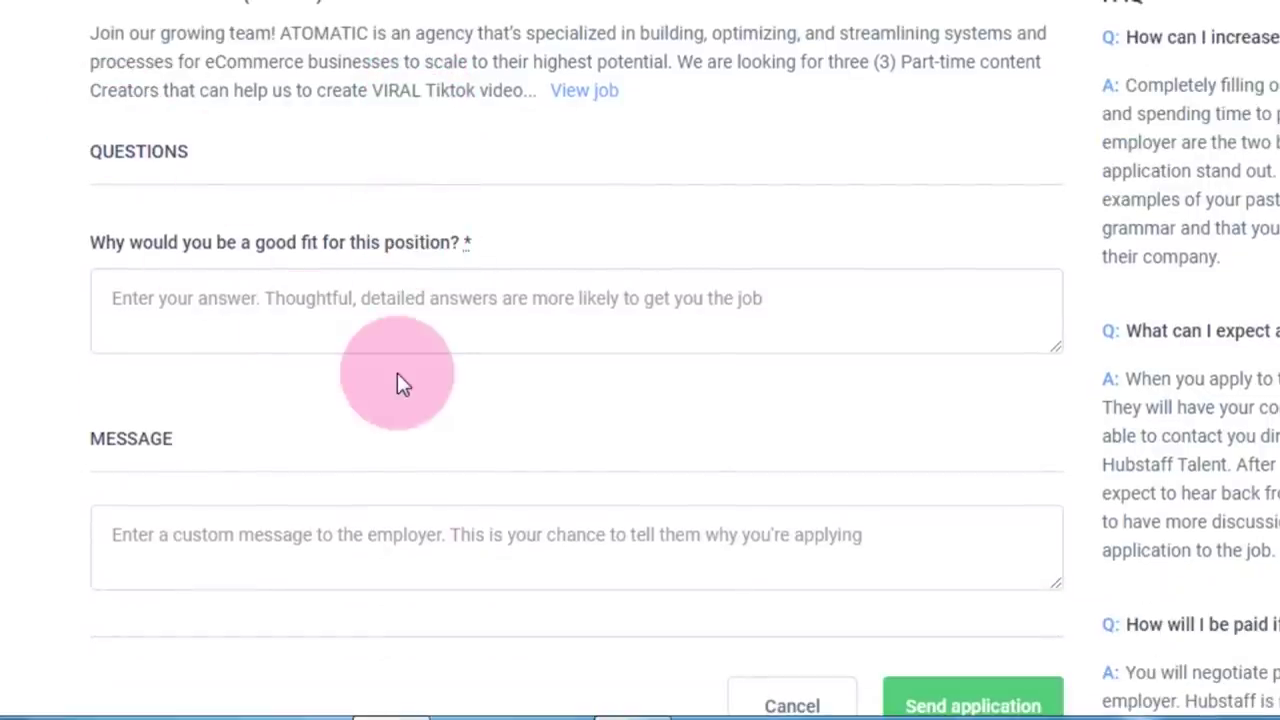
- Answer the good-fit question with "I am a professional Video Editor. I shall create a very good and eye catching videos for you."
{"action": "left_click", "coordinate": [157, 318]}
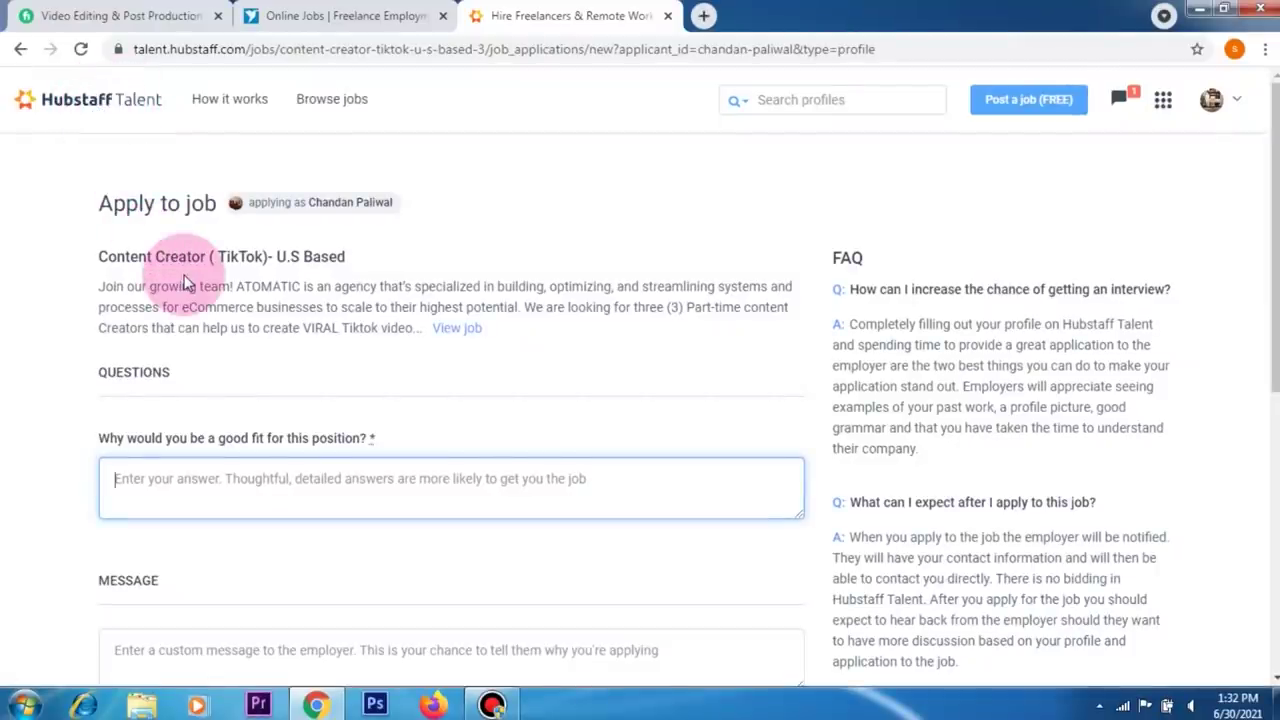
{"action": "scroll", "coordinate": [183, 283], "scroll_direction": "down", "scroll_amount": 1}
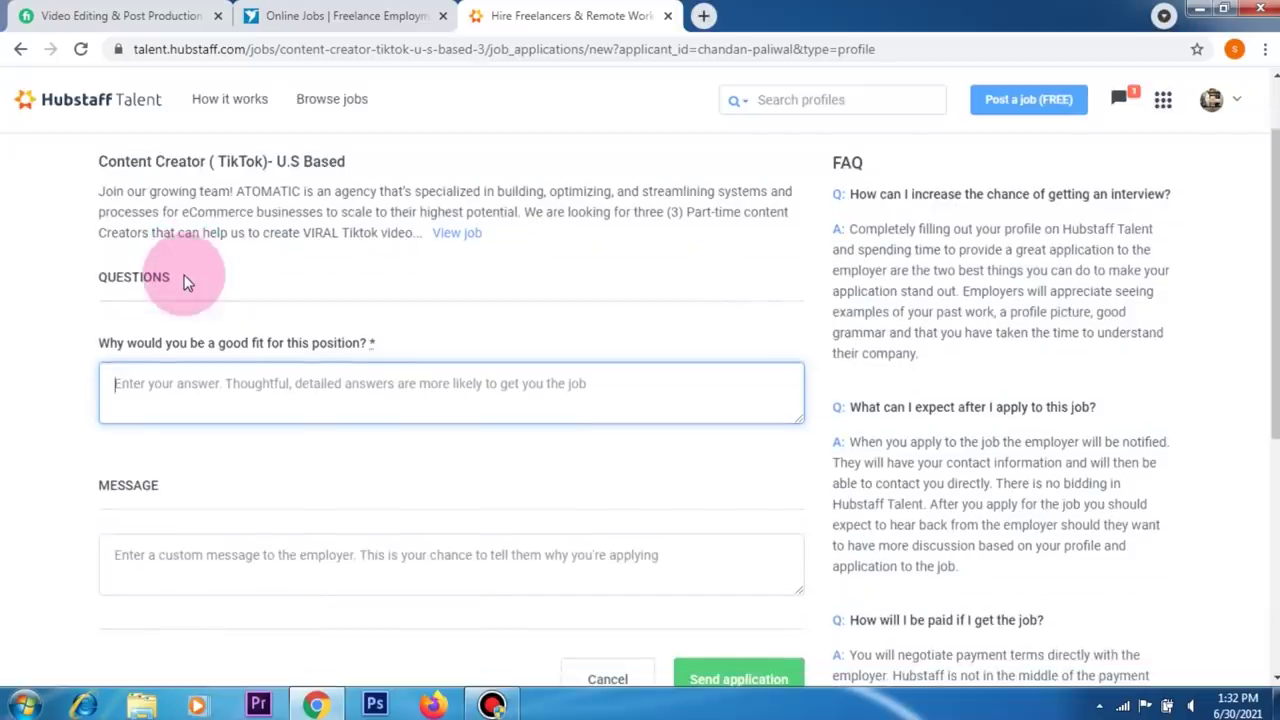
{"action": "scroll", "coordinate": [183, 283], "scroll_direction": "up", "scroll_amount": 1}
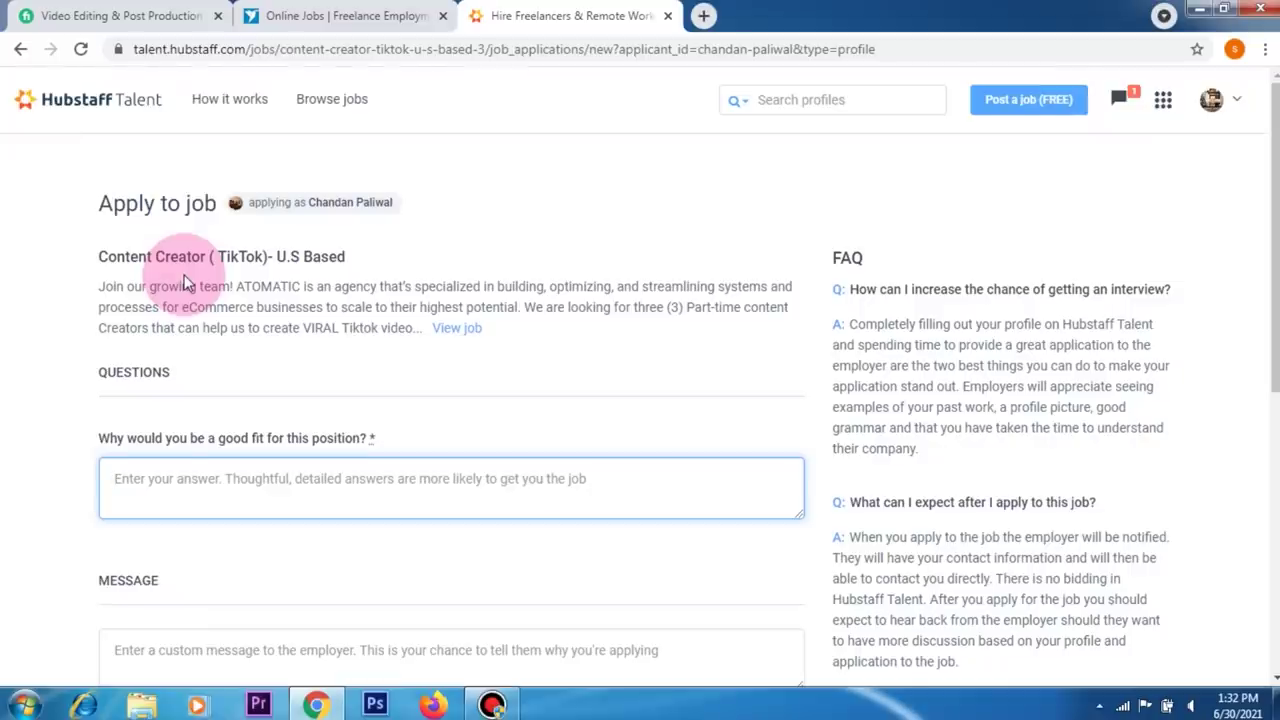
{"action": "scroll", "coordinate": [183, 283], "scroll_direction": "down", "scroll_amount": 2}
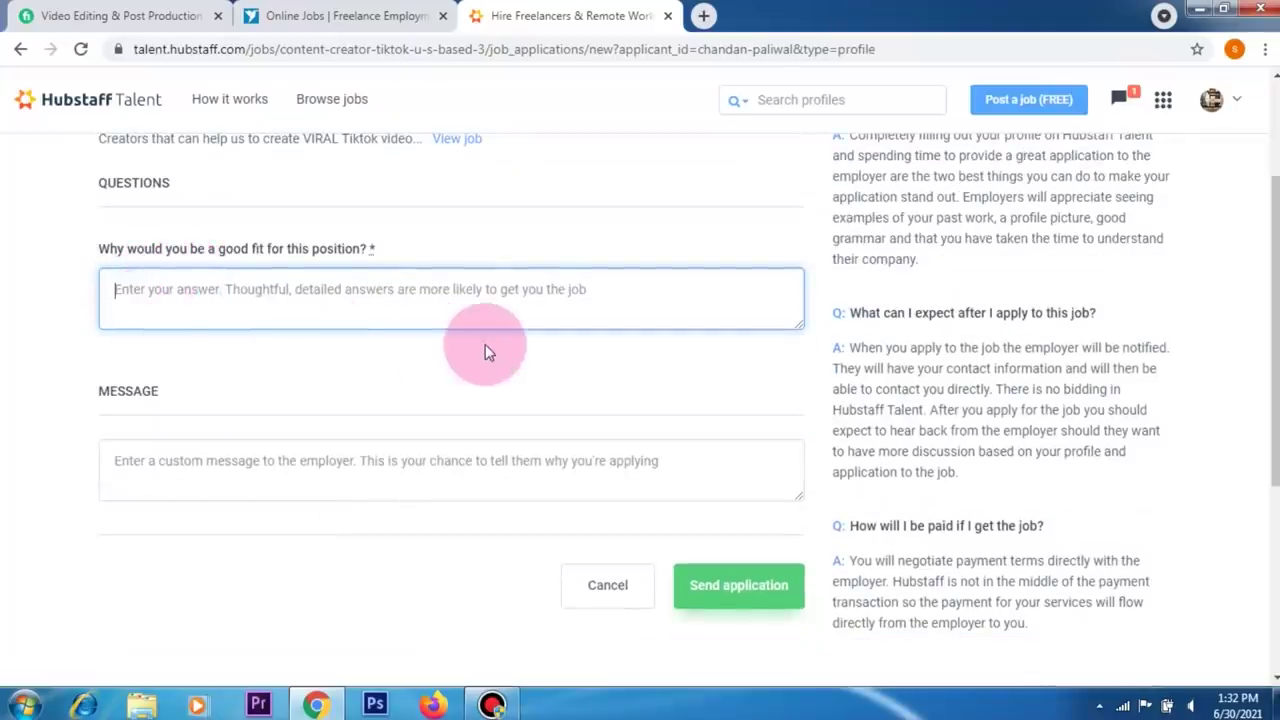
{"action": "scroll", "coordinate": [485, 344], "scroll_direction": "up", "scroll_amount": 2}
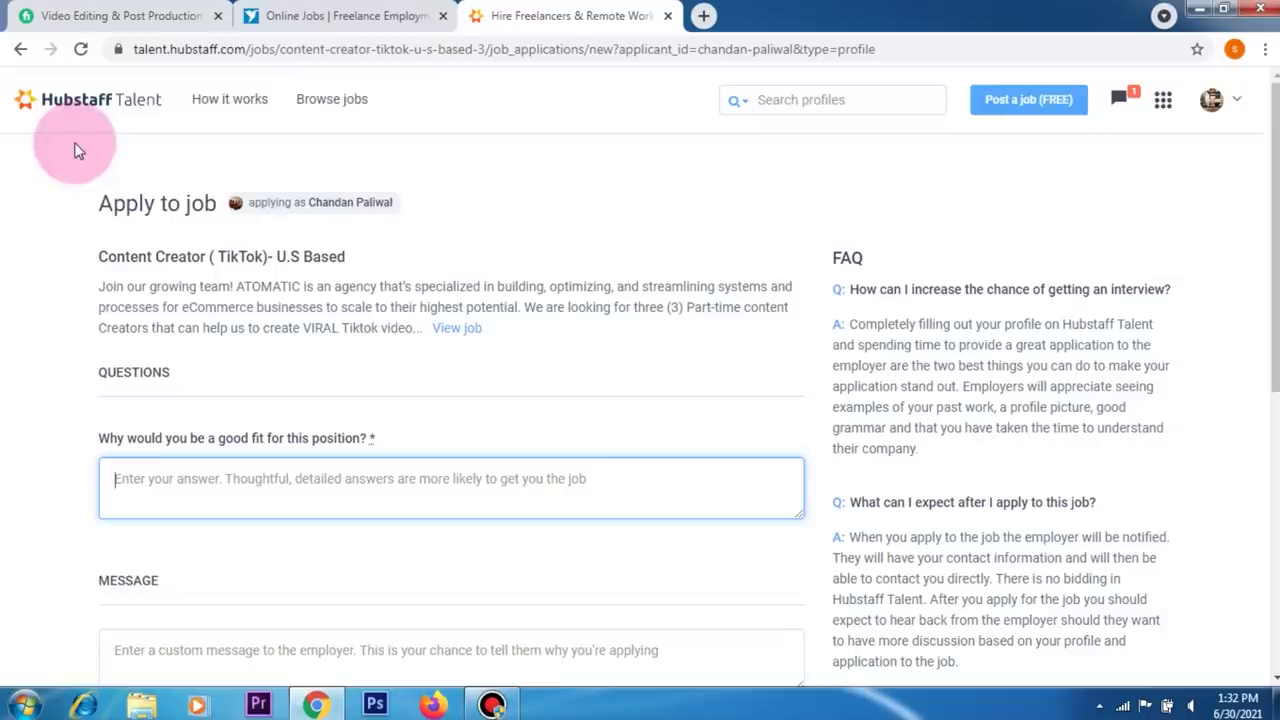
{"action": "scroll", "coordinate": [166, 177], "scroll_direction": "down", "scroll_amount": 1}
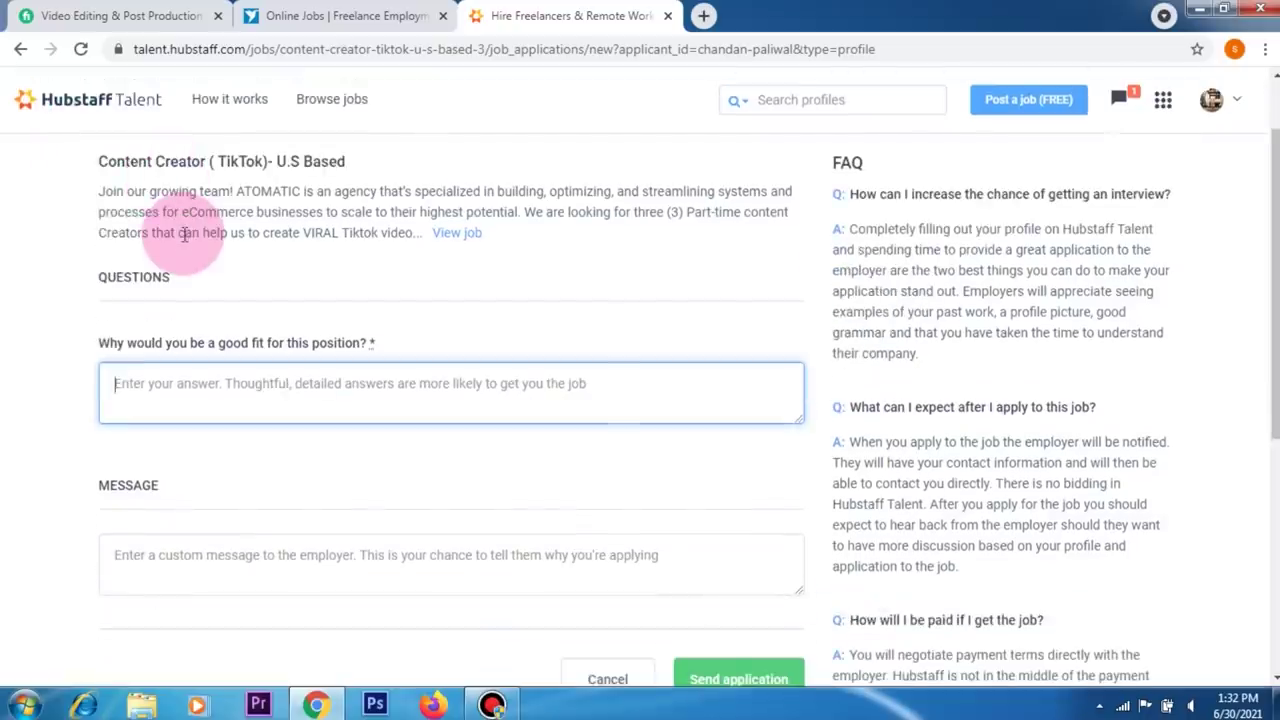
{"action": "scroll", "coordinate": [184, 234], "scroll_direction": "up", "scroll_amount": 1}
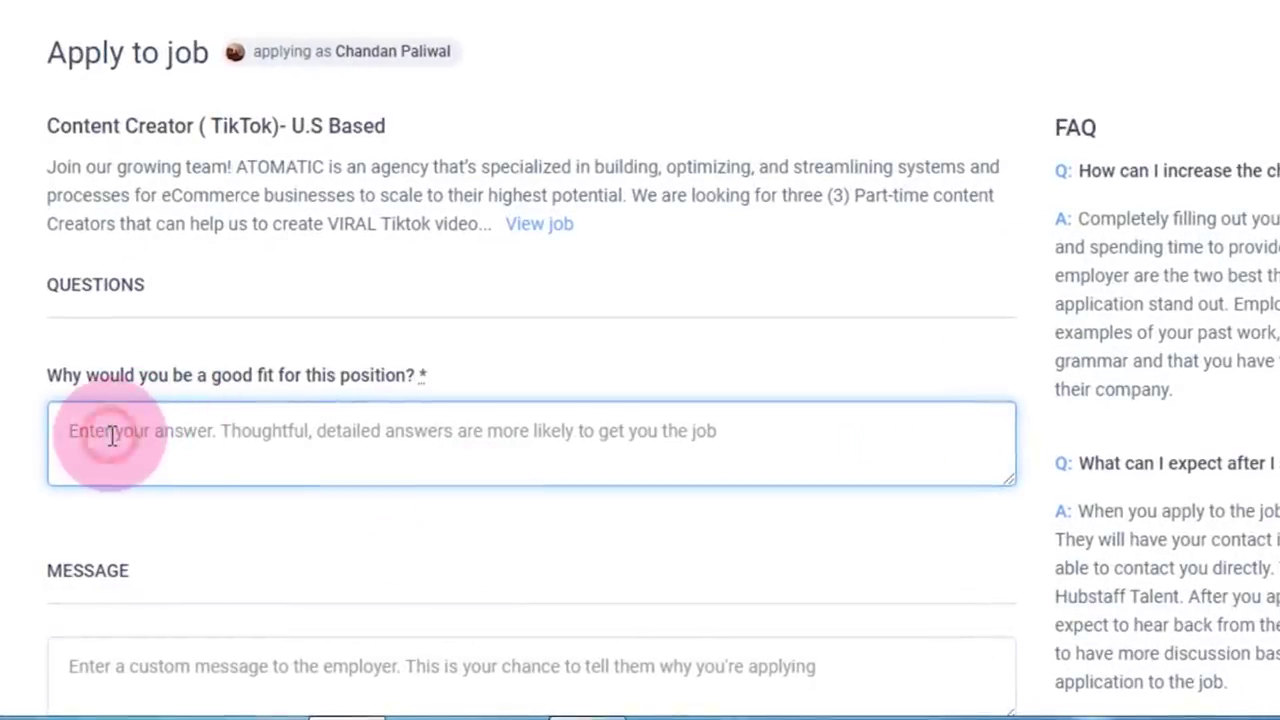
{"action": "type", "text": "I am a professional Video Editor."}
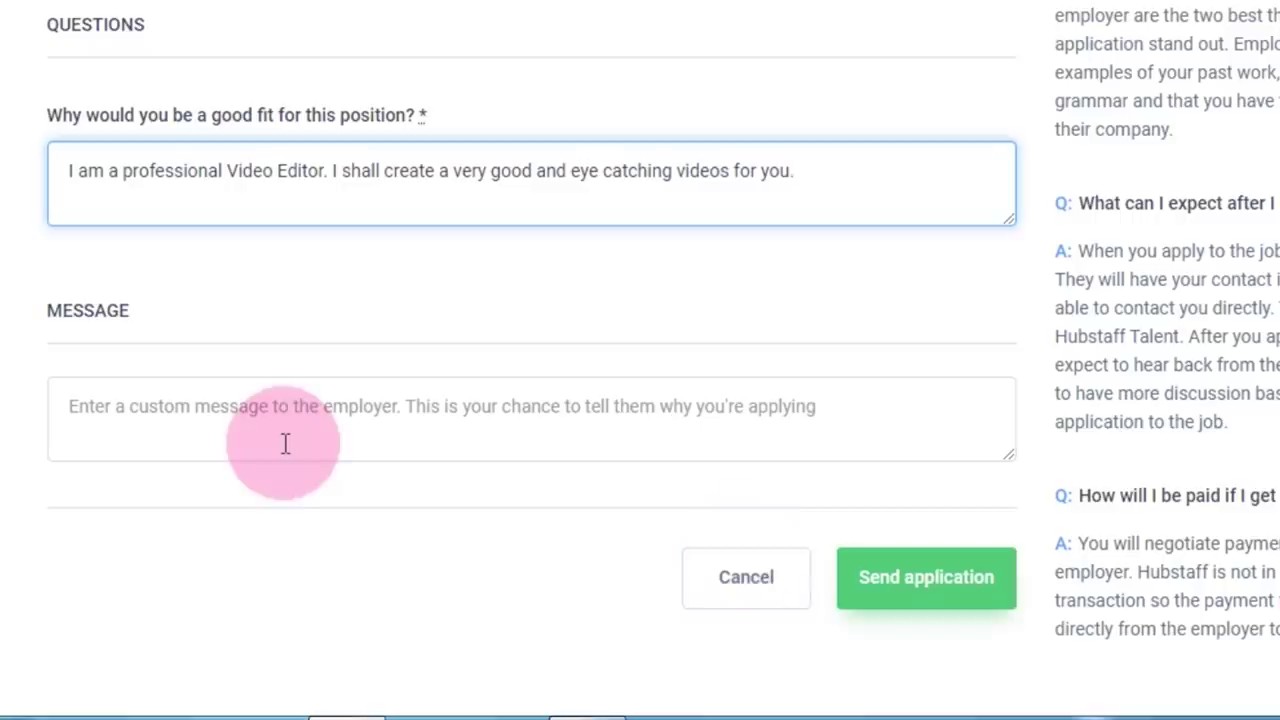
- Enter the employer message "Please give me your work, you will be pleasantly surprised with the quality of my work." and send the application
{"action": "left_click", "coordinate": [88, 408]}
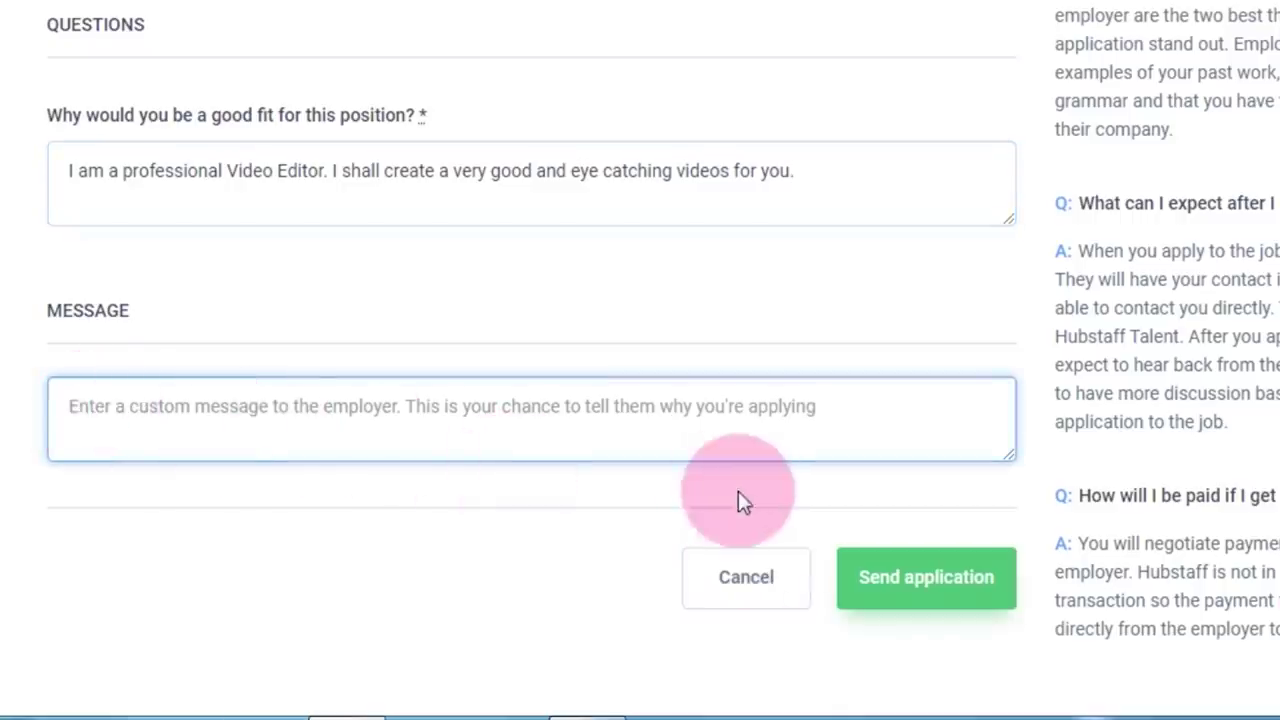
{"action": "type", "text": "Please give me your work, you will be pleasantly surprised with the quality of my work."}
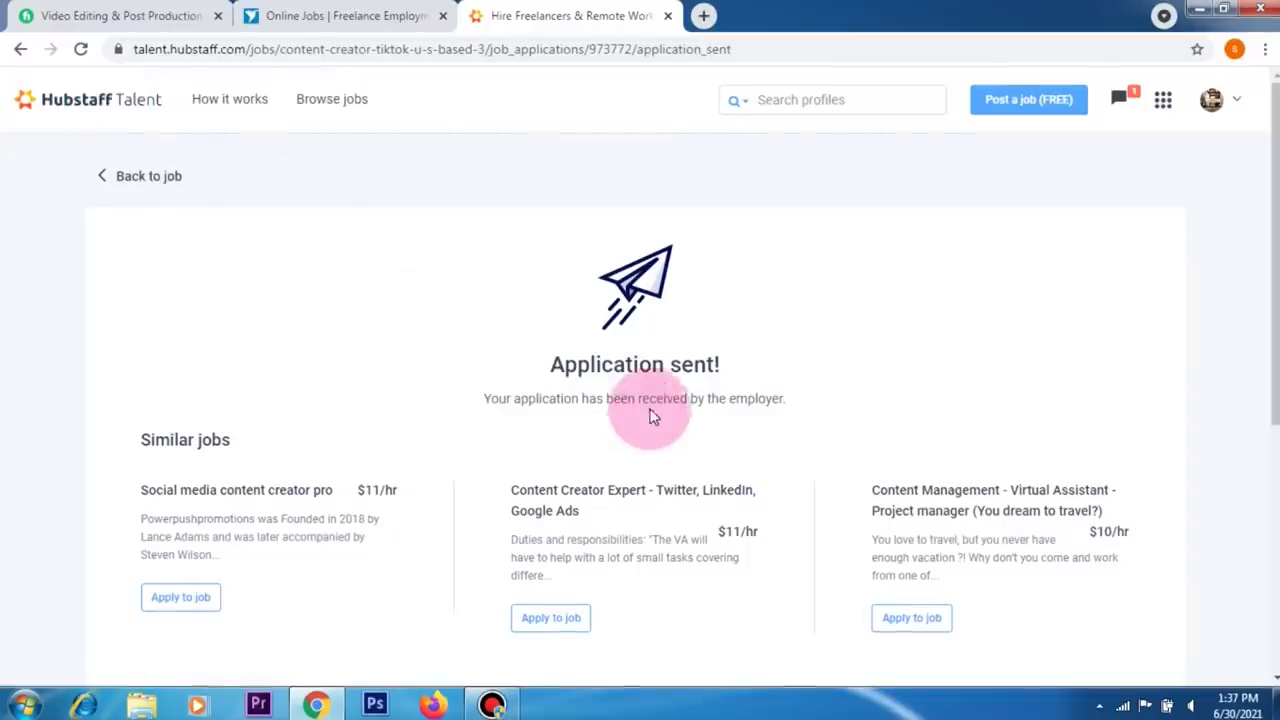
{"action": "scroll", "coordinate": [650, 418], "scroll_direction": "down", "scroll_amount": 1}
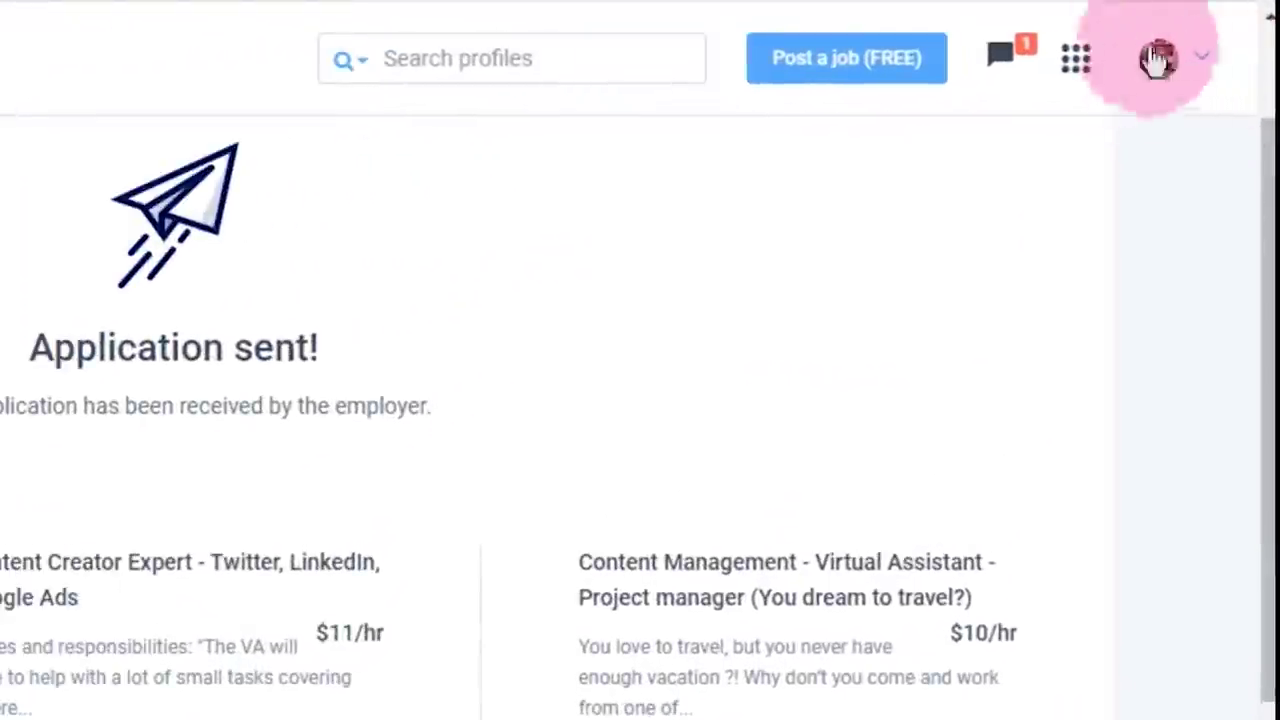
- Go from the account page to Hubstaff Support and open the Account Settings article category under Hubstaff
{"action": "left_click", "coordinate": [1157, 62]}
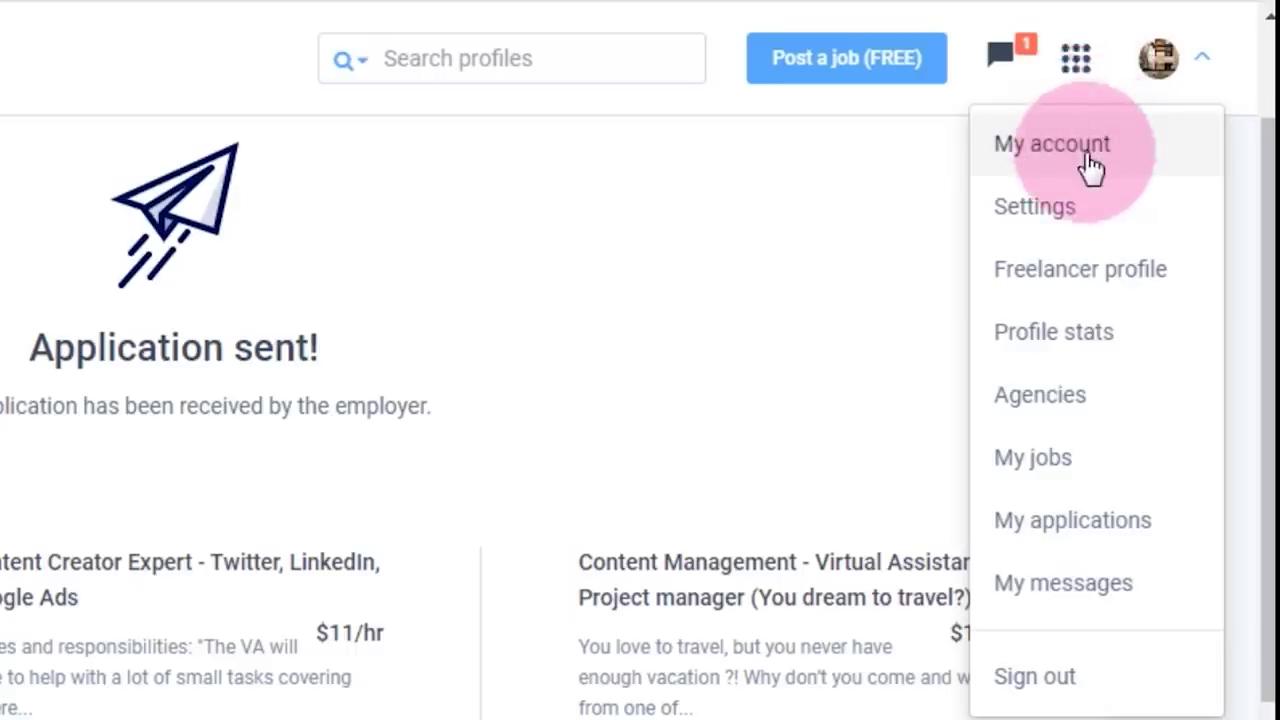
{"action": "left_click", "coordinate": [1085, 150]}
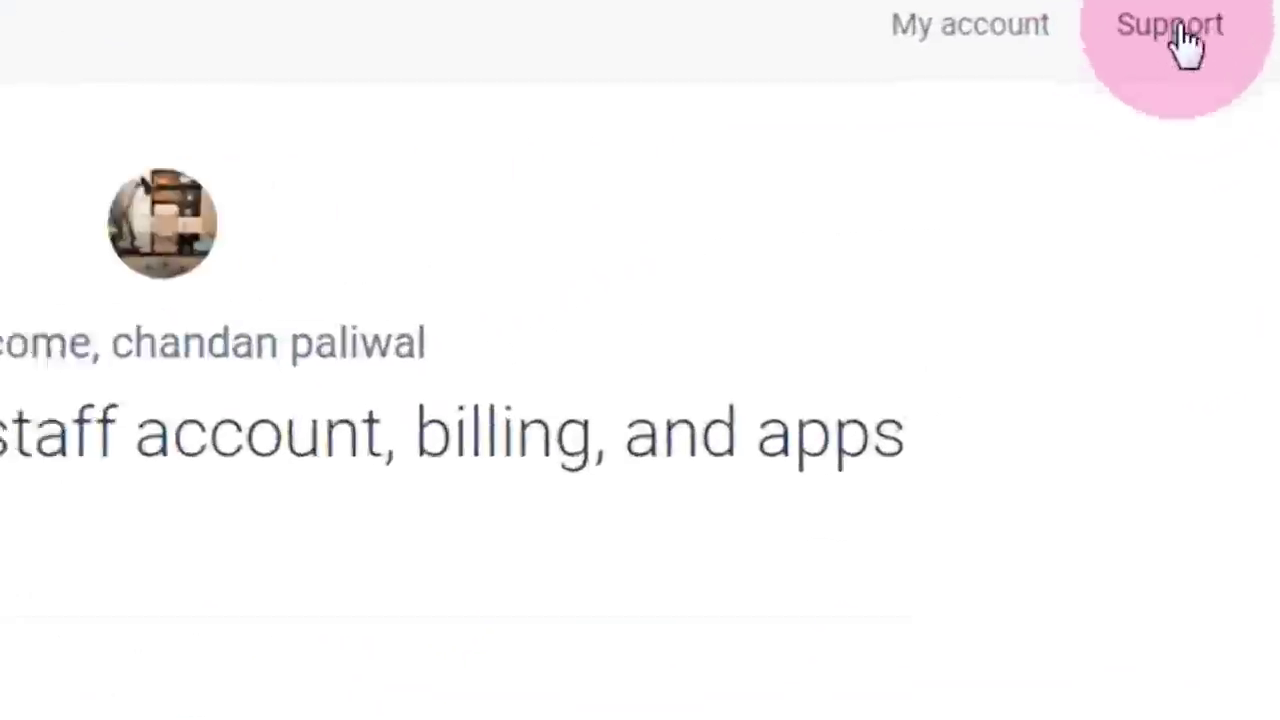
{"action": "left_click", "coordinate": [962, 190]}
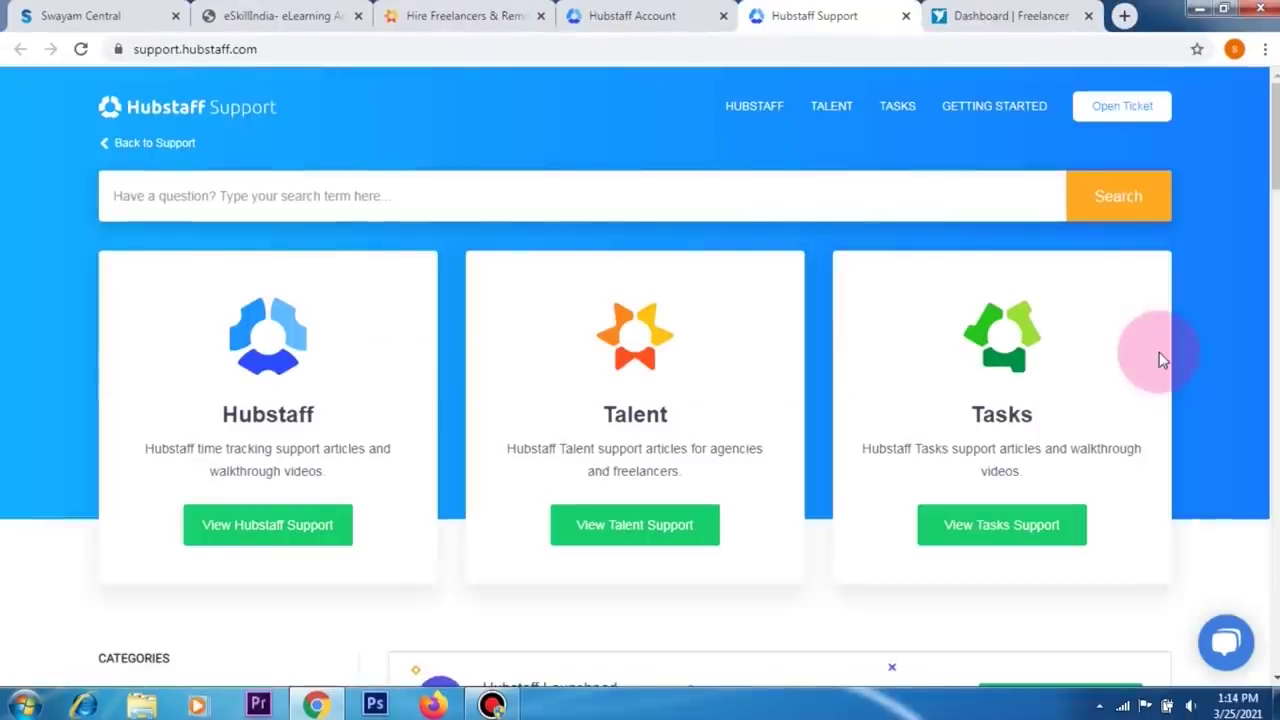
{"action": "scroll", "coordinate": [659, 501], "scroll_direction": "down", "scroll_amount": 3}
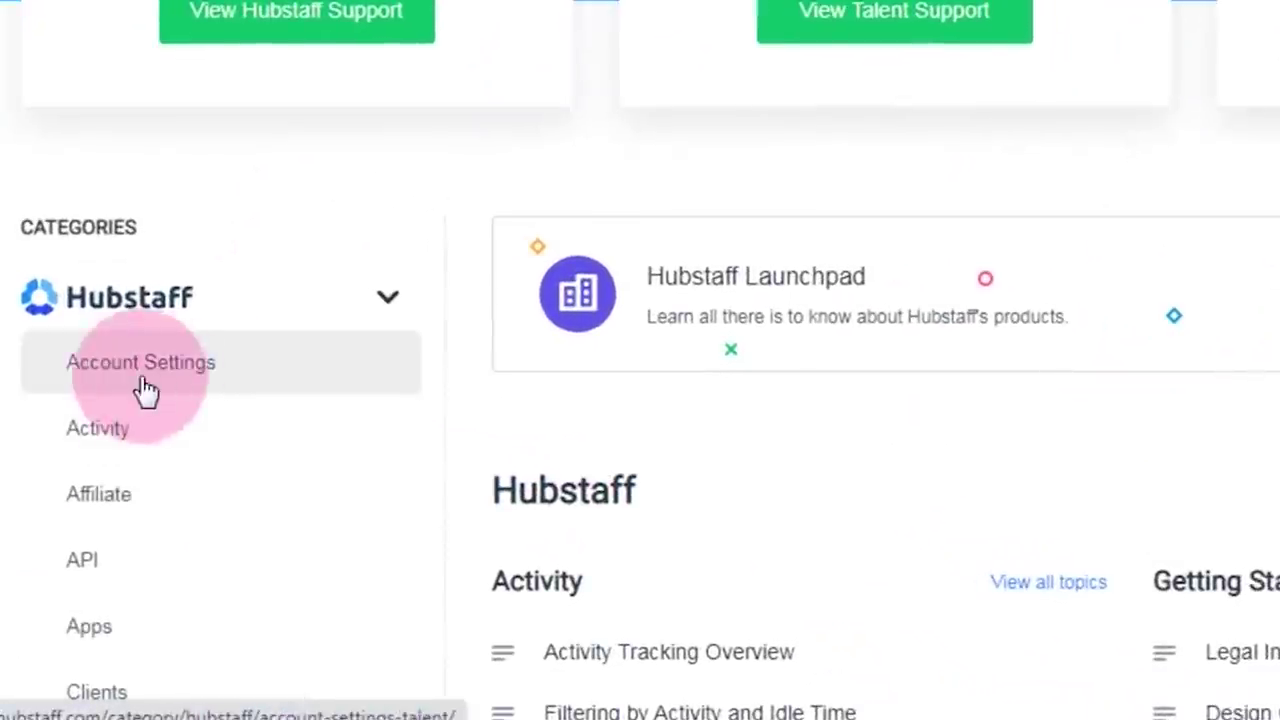
{"action": "left_click", "coordinate": [145, 392]}
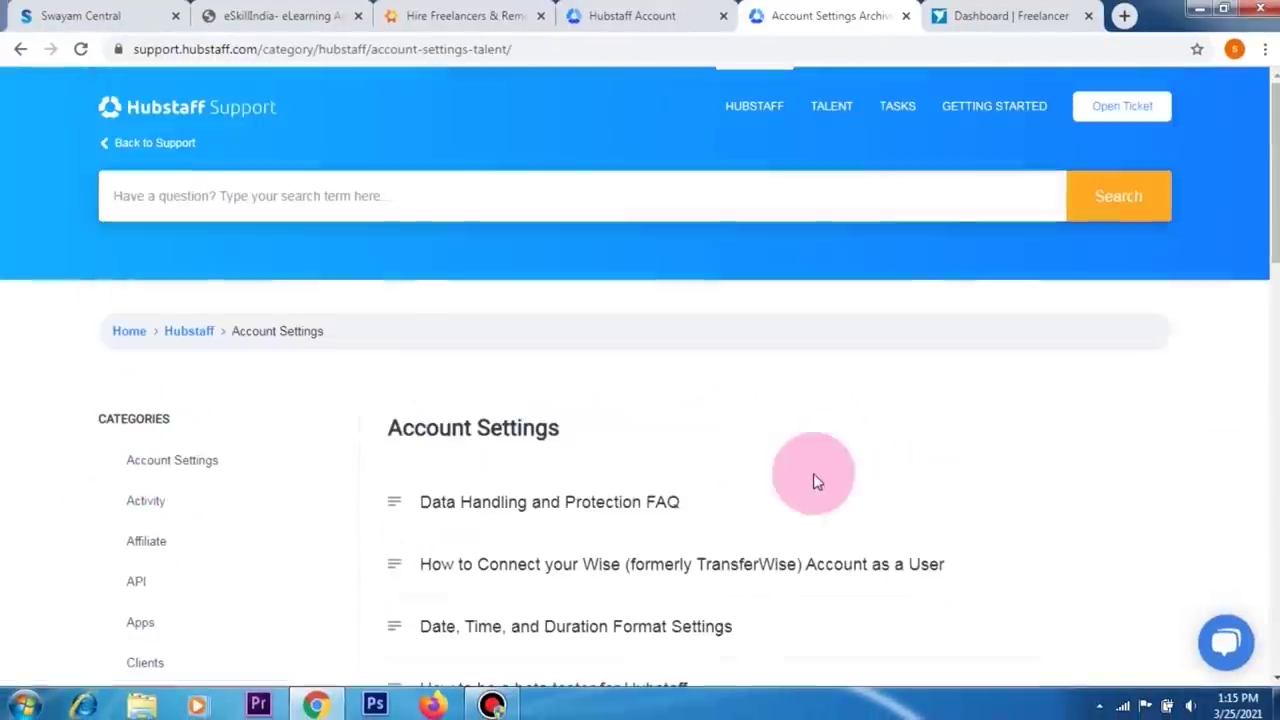
- Open the "Default payment accounts" article from the Account Settings list and read its explanation and Step 1 instructions
{"action": "scroll", "coordinate": [847, 588], "scroll_direction": "down", "scroll_amount": 1}
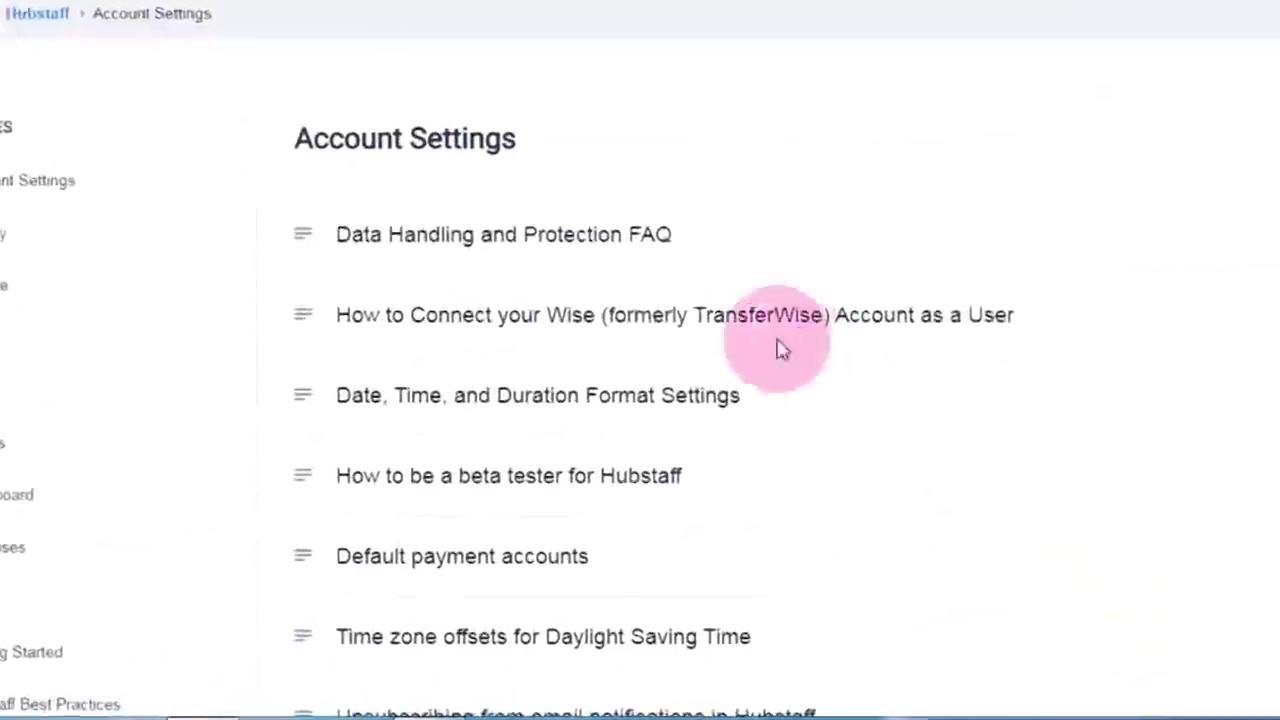
{"action": "scroll", "coordinate": [671, 114], "scroll_direction": "down", "scroll_amount": 3}
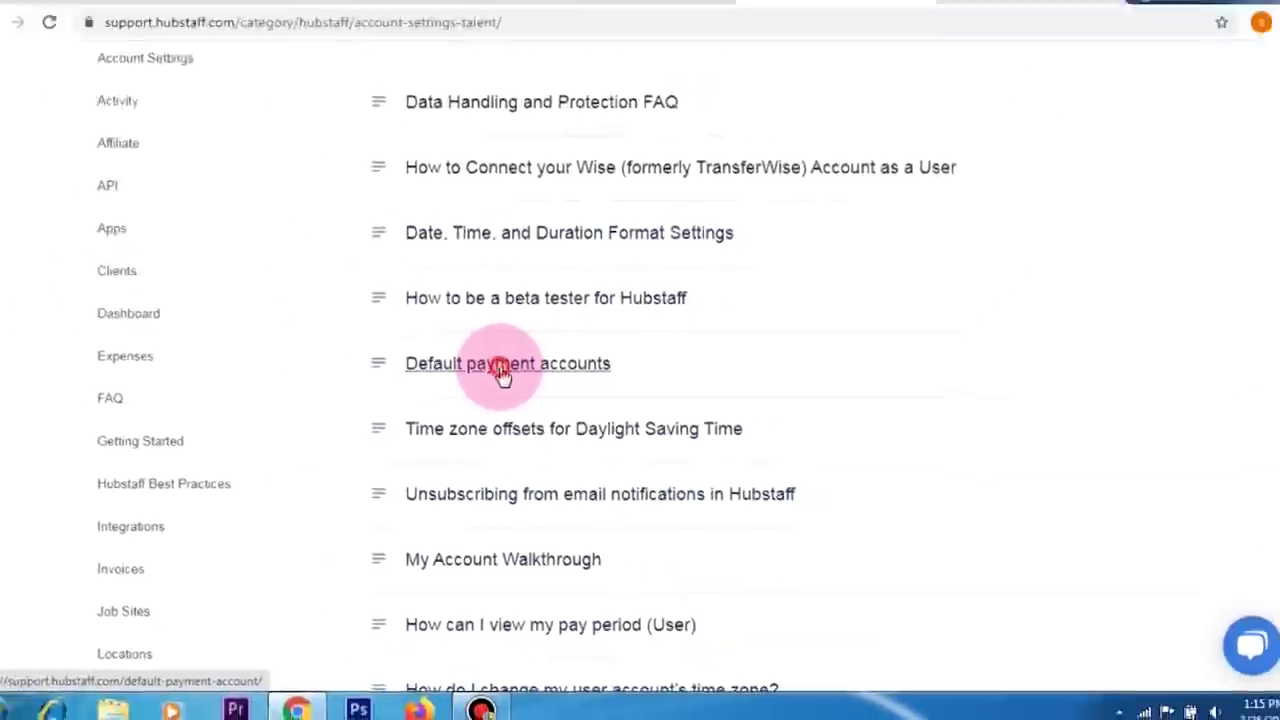
{"action": "left_click", "coordinate": [413, 282]}
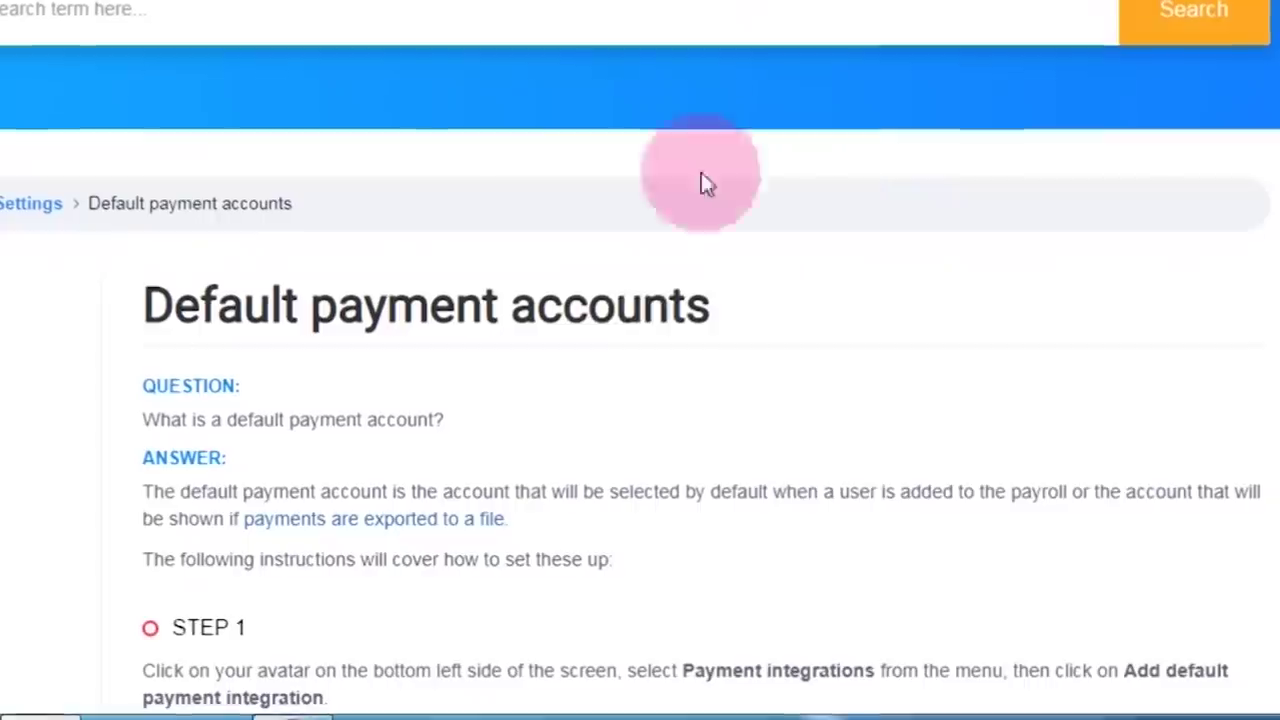
{"action": "scroll", "coordinate": [630, 355], "scroll_direction": "down", "scroll_amount": 5}
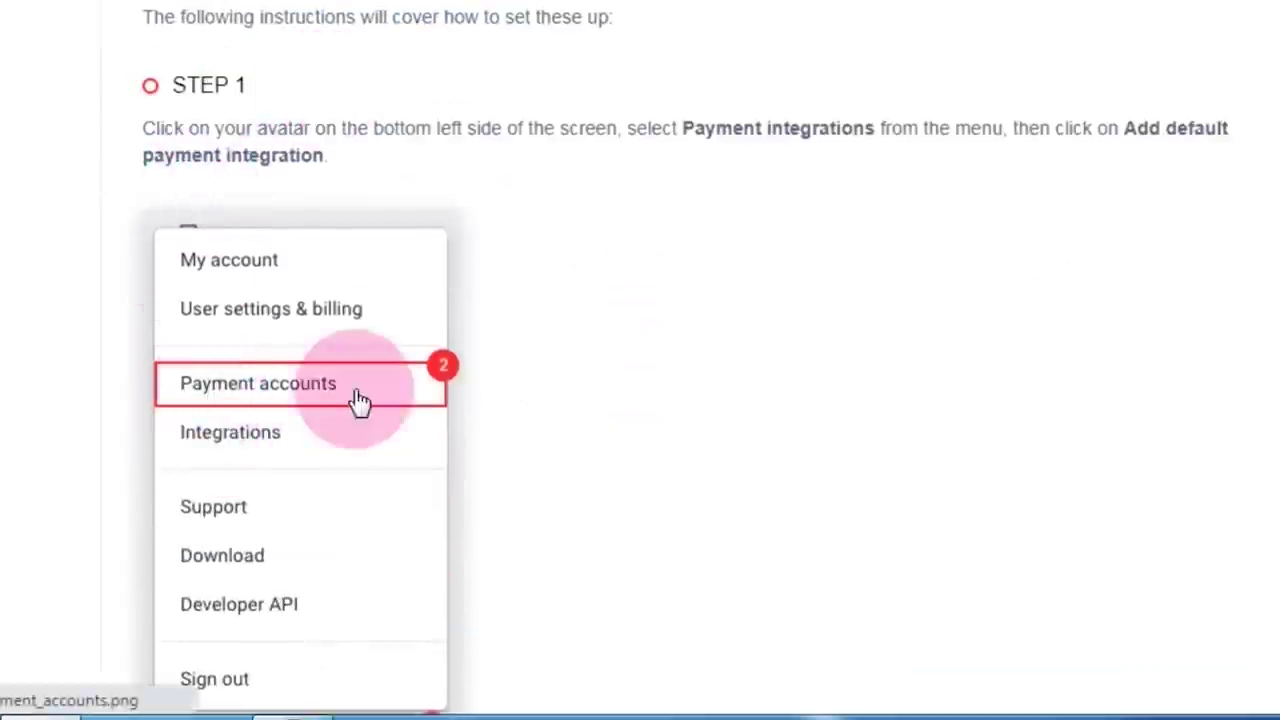
{"action": "scroll", "coordinate": [340, 390], "scroll_direction": "up", "scroll_amount": 5}
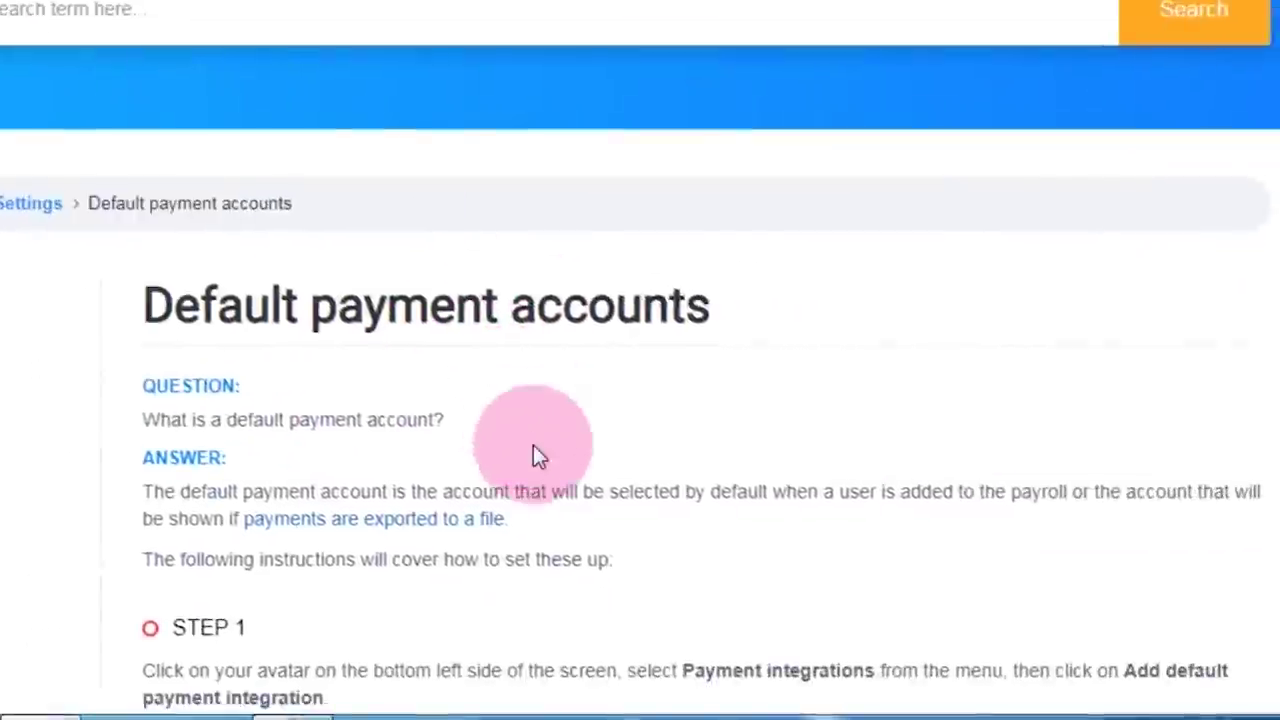
{"action": "scroll", "coordinate": [533, 445], "scroll_direction": "down", "scroll_amount": 4}
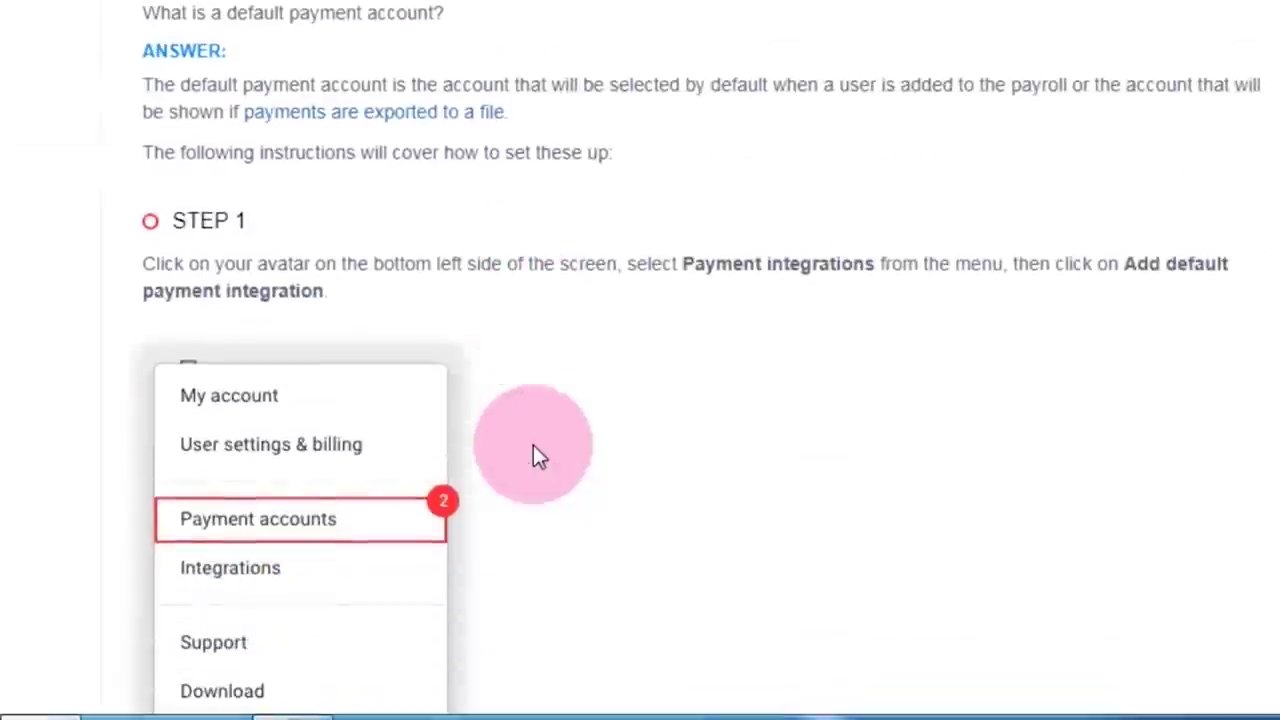
{"action": "scroll", "coordinate": [536, 456], "scroll_direction": "down", "scroll_amount": 1}
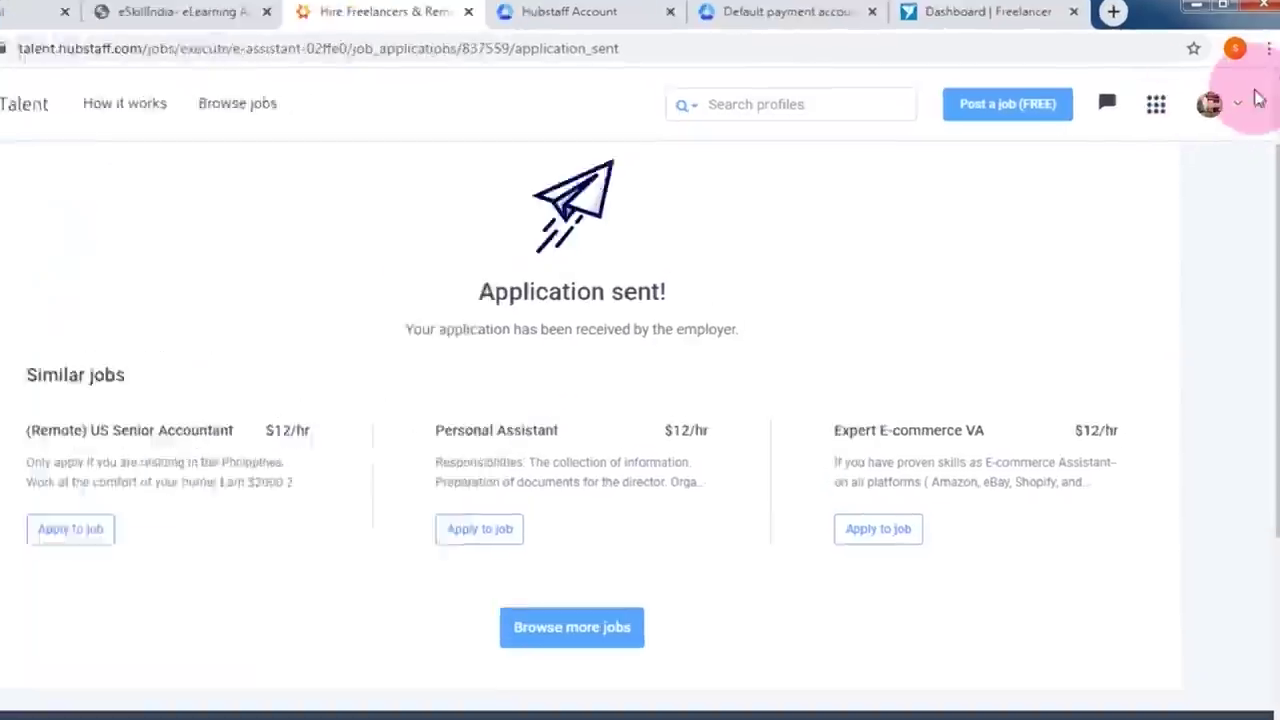
- Check the profile menu on Hubstaff Talent, then review the payment integration setup steps in the "Default payment accounts" support article
{"action": "left_click", "coordinate": [1211, 97]}
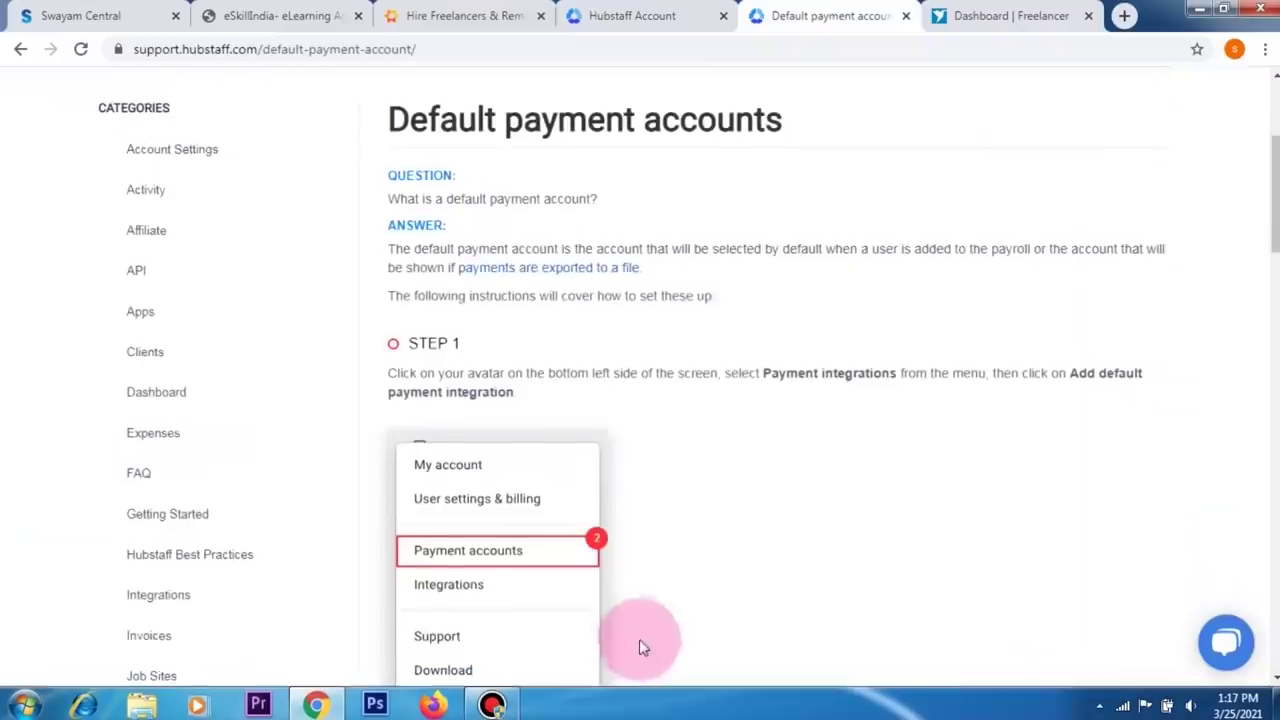
{"action": "scroll", "coordinate": [798, 533], "scroll_direction": "down", "scroll_amount": 3}
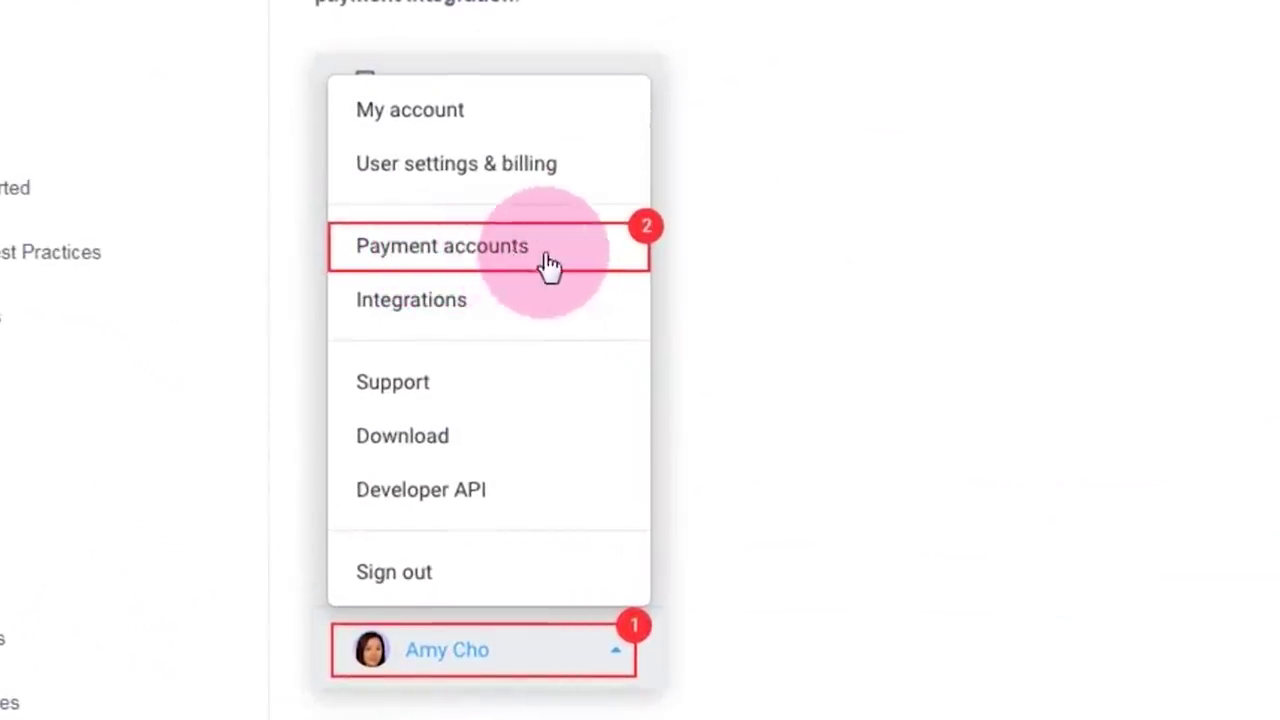
{"action": "scroll", "coordinate": [640, 360], "scroll_direction": "down", "scroll_amount": 10}
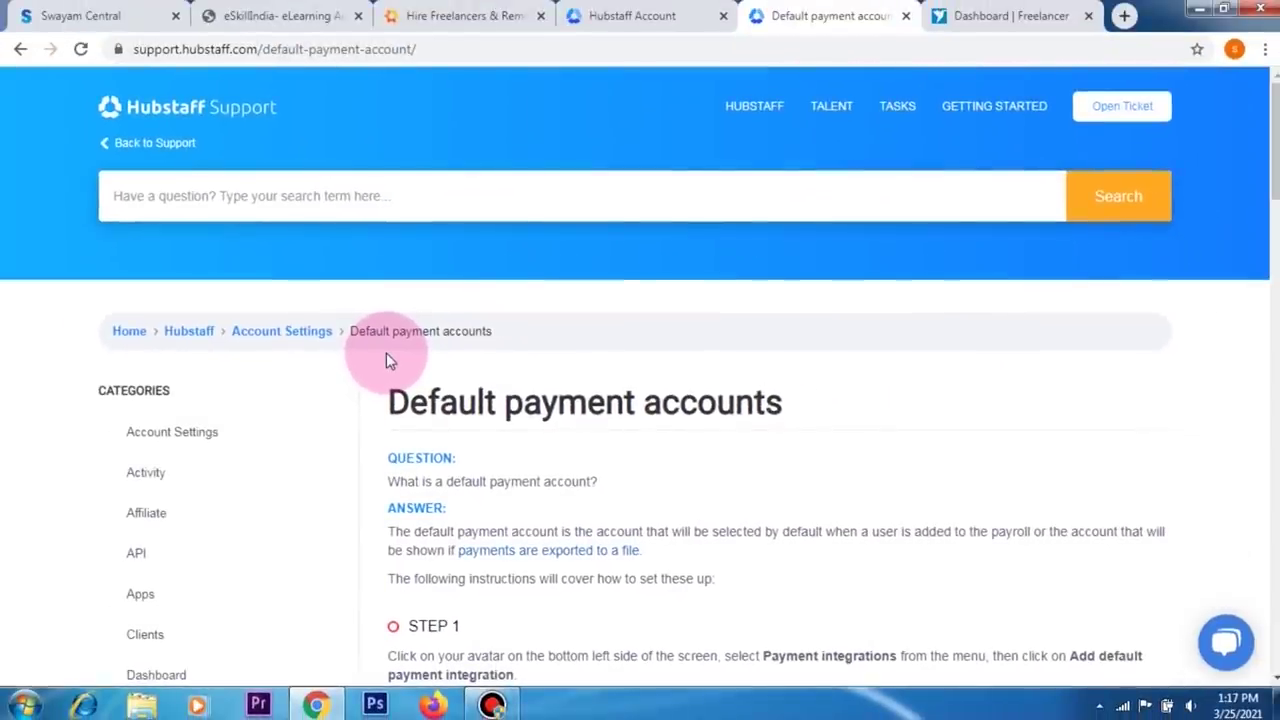
{"action": "scroll", "coordinate": [386, 352], "scroll_direction": "down", "scroll_amount": 7}
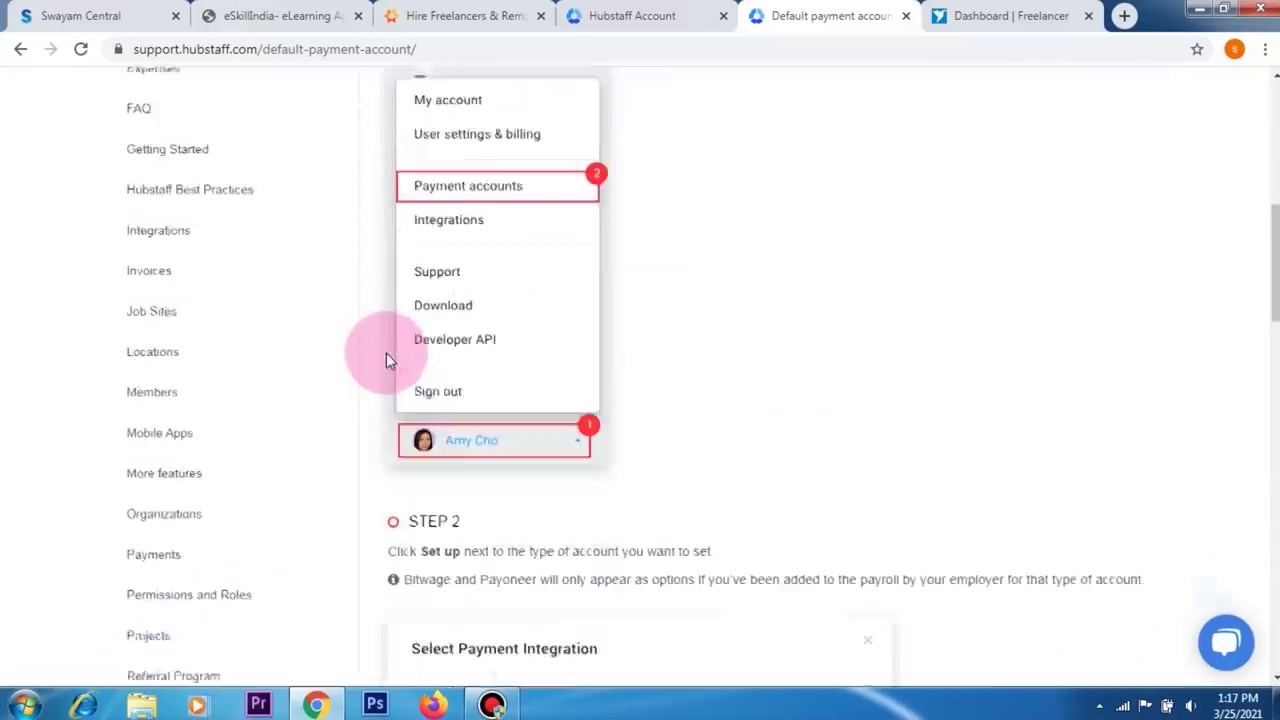
{"action": "scroll", "coordinate": [402, 375], "scroll_direction": "down", "scroll_amount": 3}
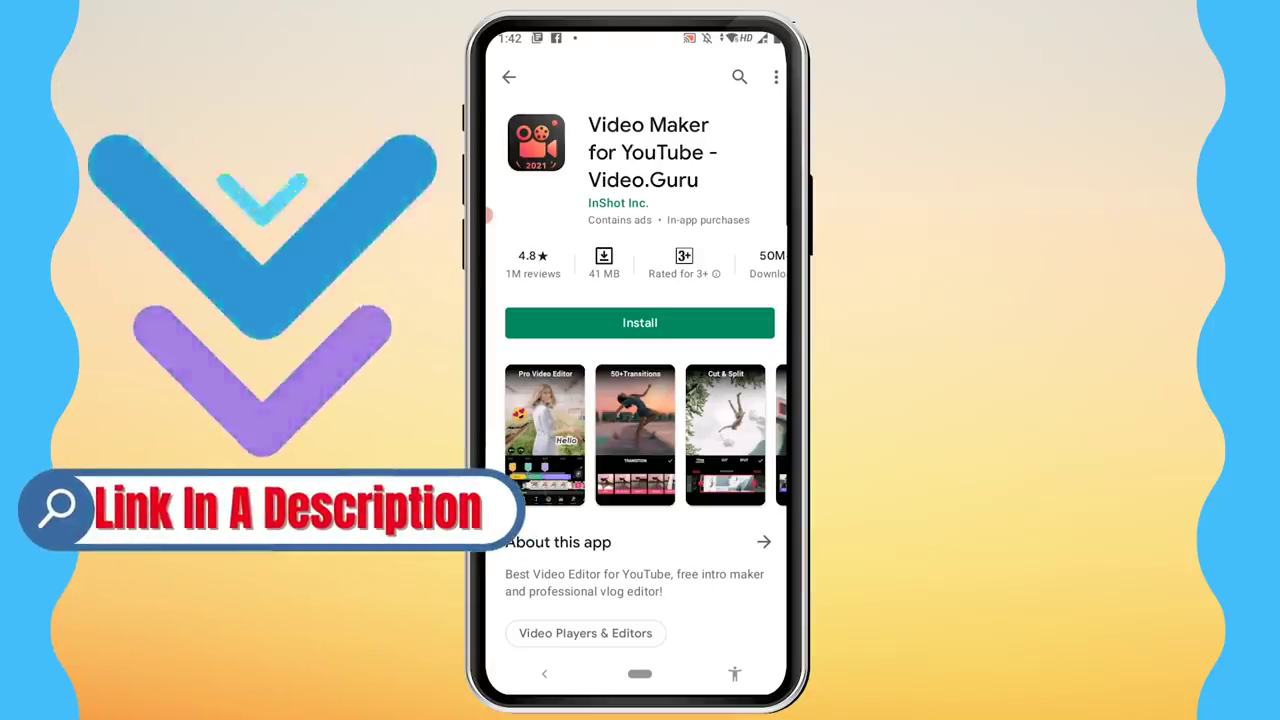
- On the phone's Play Store, install "Video Maker for YouTube - Video.Guru" and open it
{"action": "left_click", "coordinate": [640, 322]}
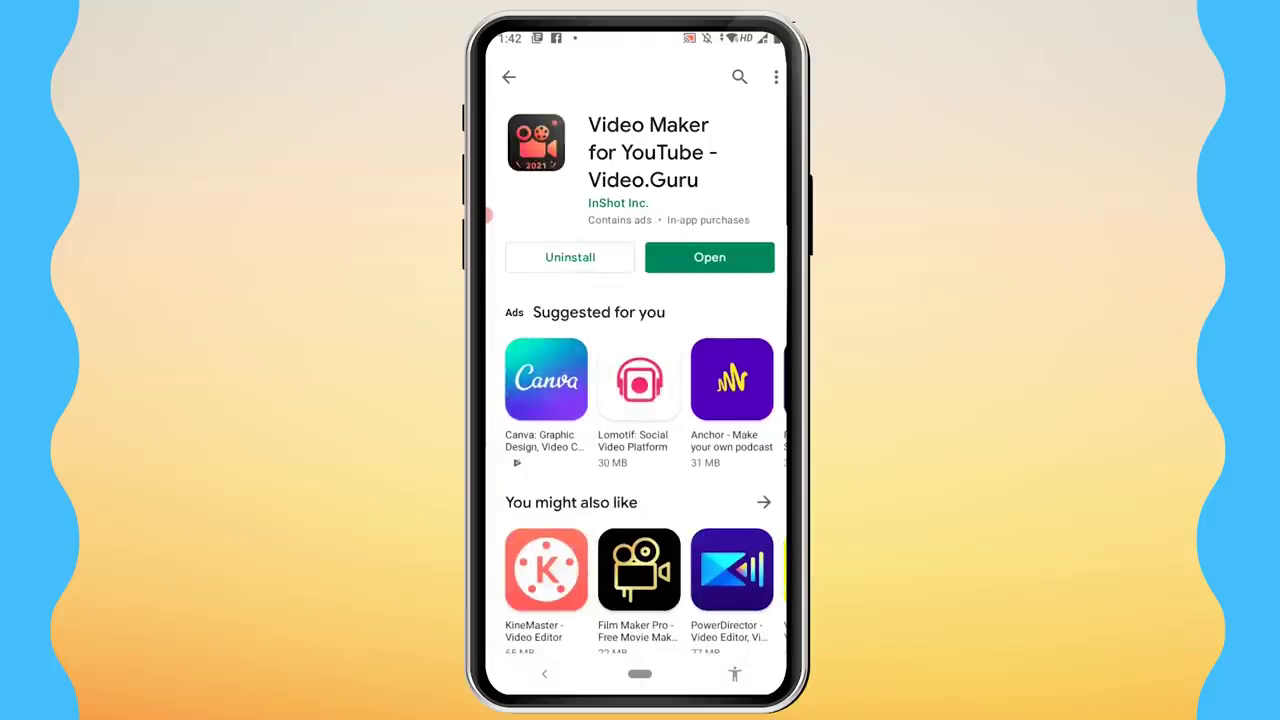
{"action": "left_click", "coordinate": [709, 257]}
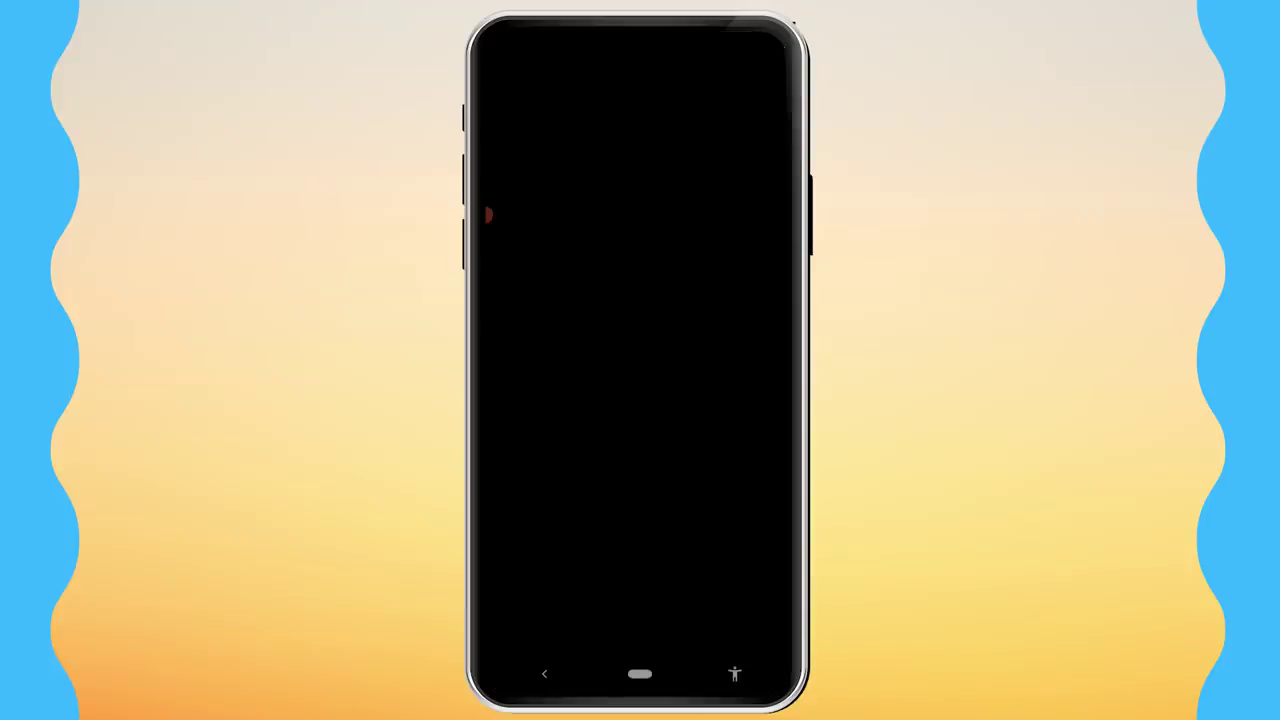